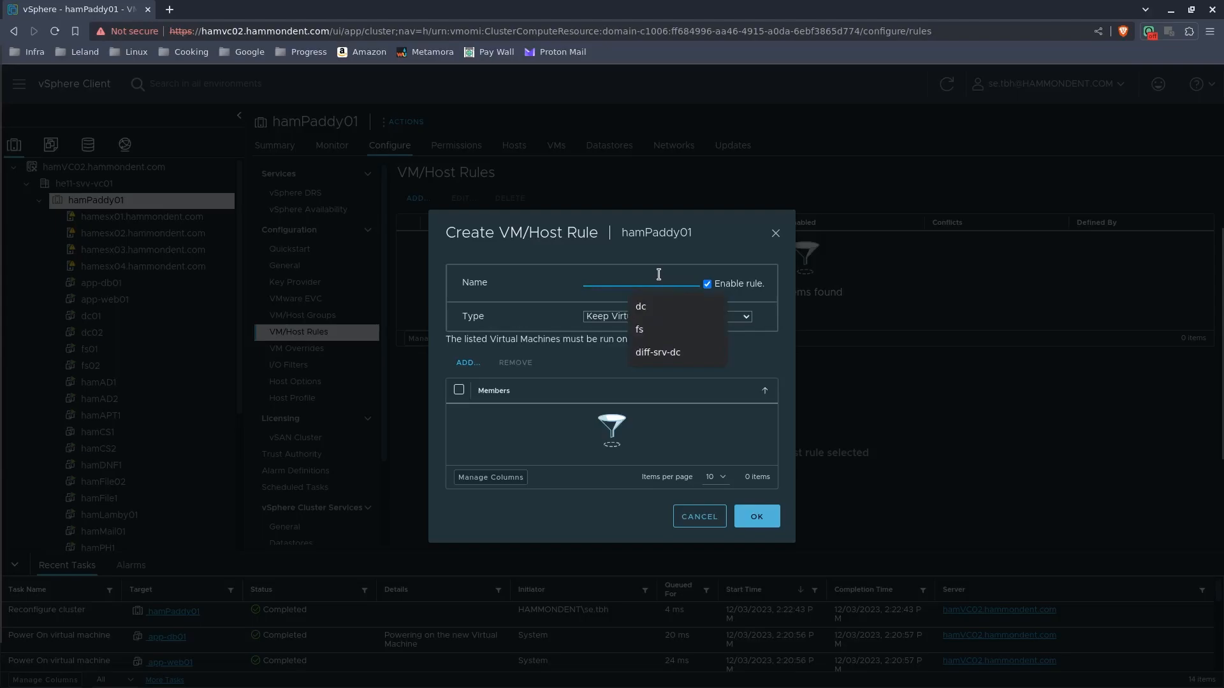
- Name the new VM/Host rule diff-srv-dc and set its type to Separate Virtual Machines
{"action": "left_click", "coordinate": [646, 355]}
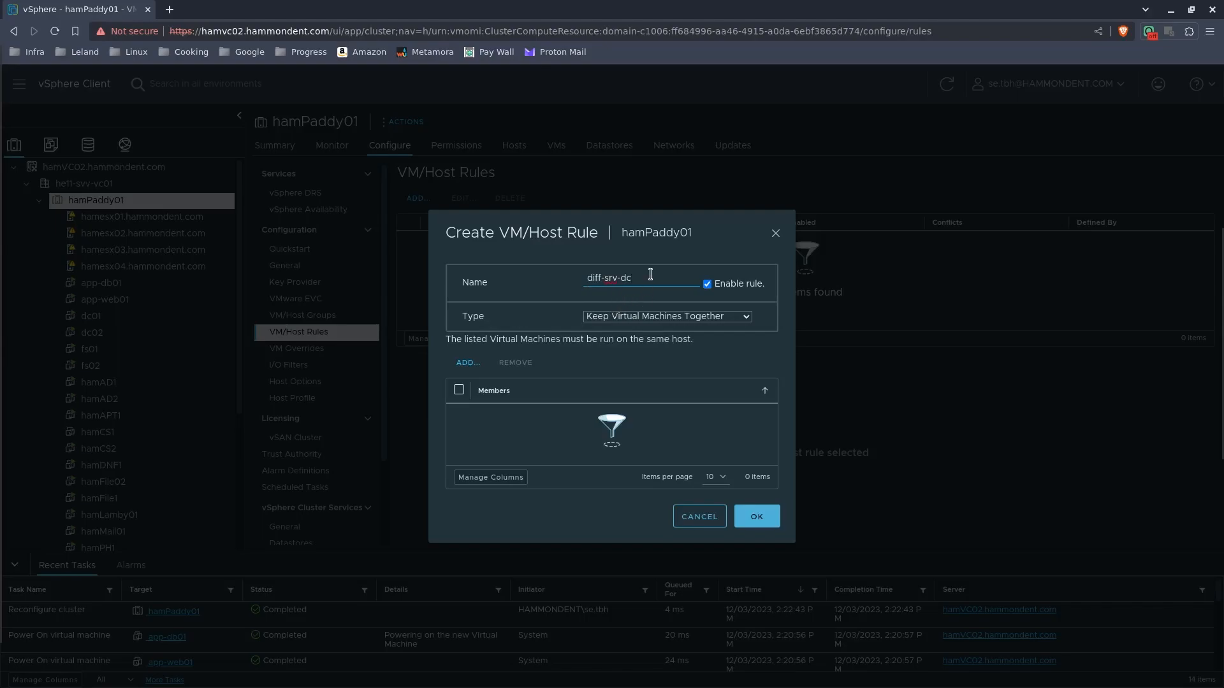
{"action": "left_click", "coordinate": [738, 317]}
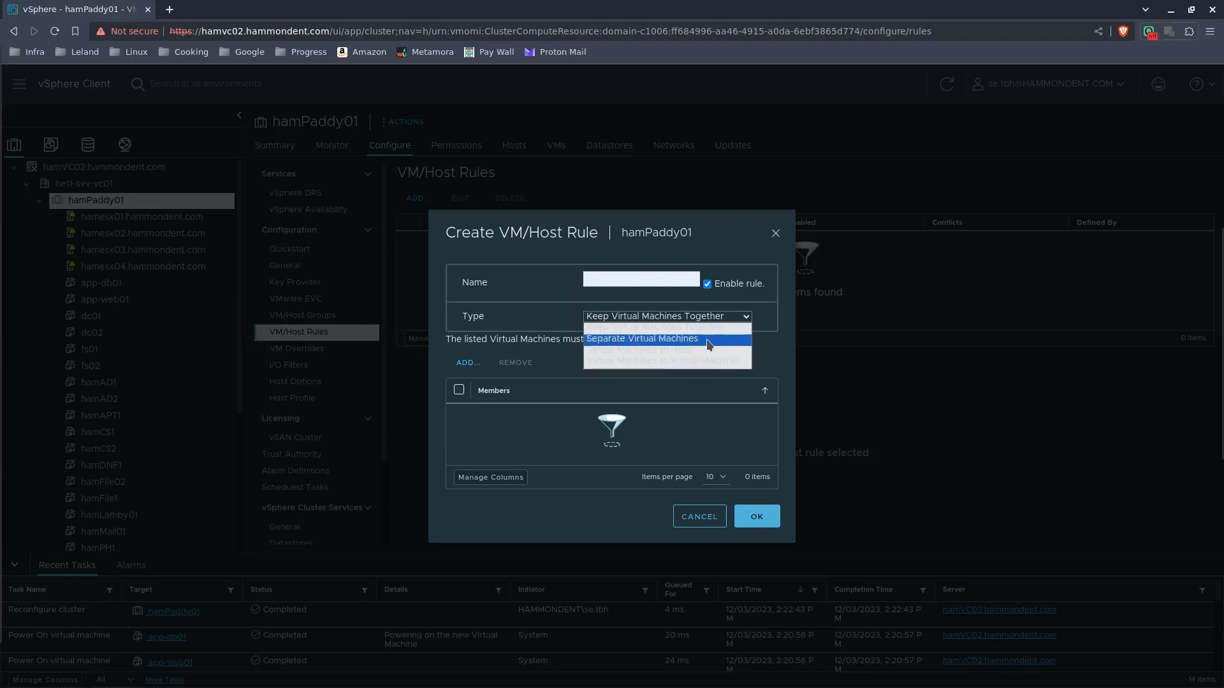
{"action": "left_click", "coordinate": [716, 339]}
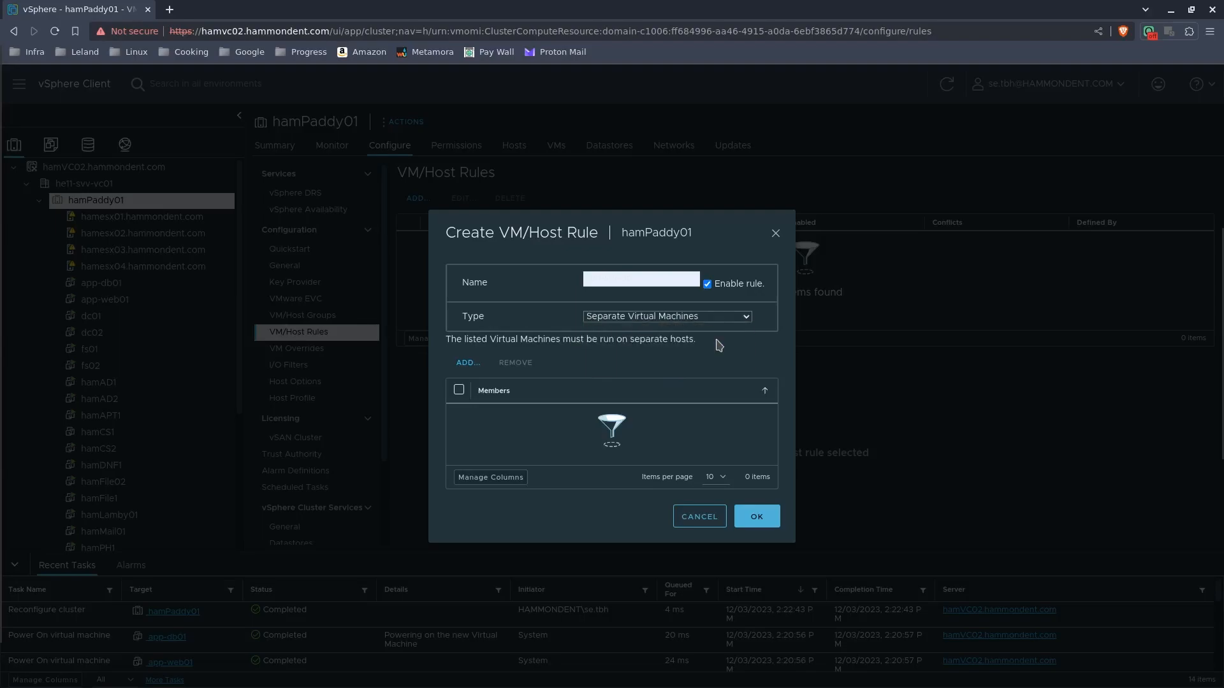
- Add dc01 and dc02 as the rule's members and save the rule under the name diff-srv-dc
{"action": "left_click", "coordinate": [469, 364]}
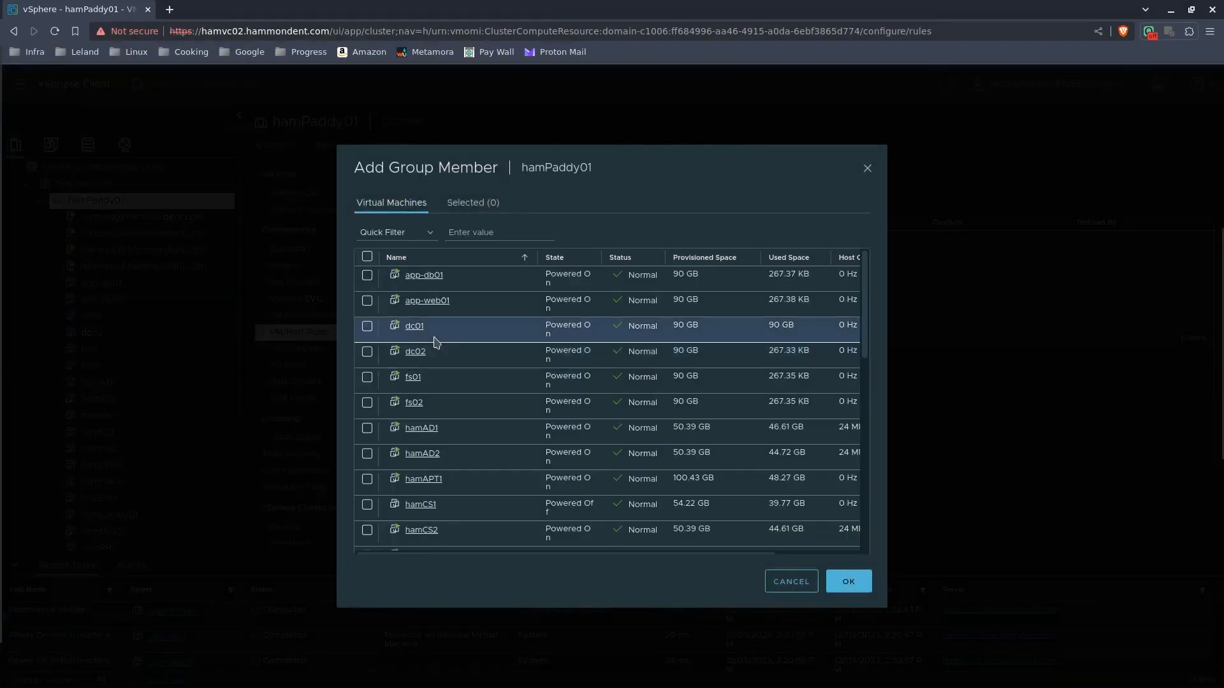
{"action": "left_click", "coordinate": [367, 326]}
{"action": "left_click", "coordinate": [367, 351]}
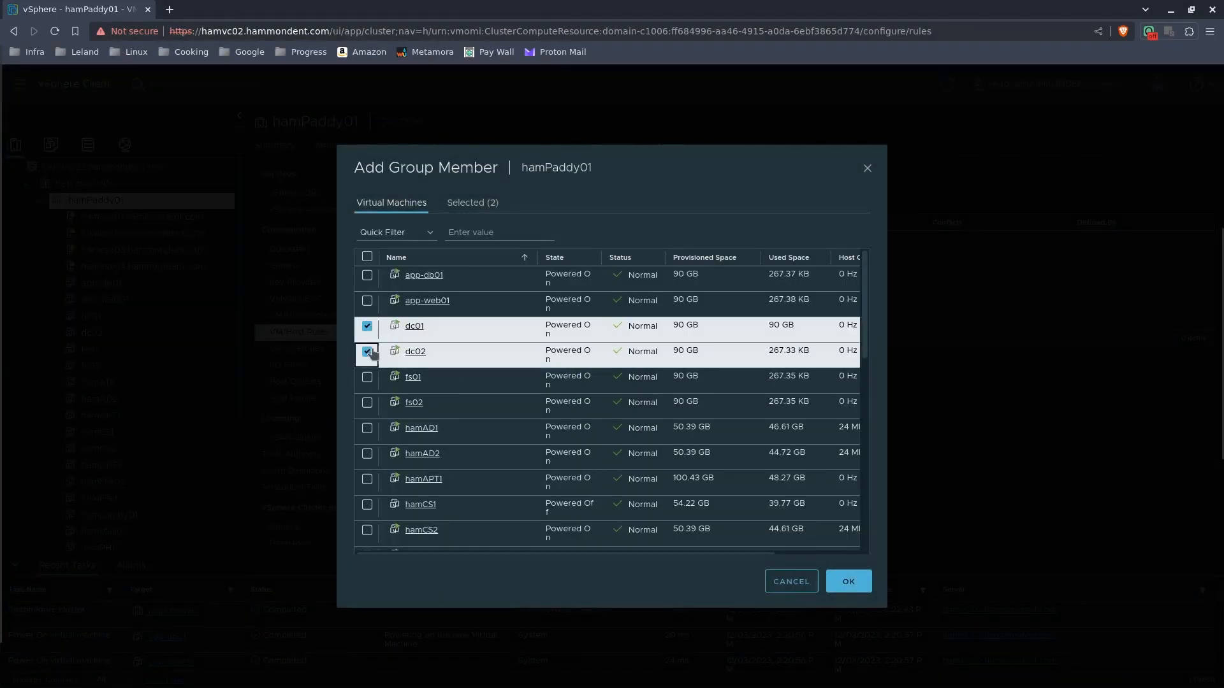
{"action": "left_click", "coordinate": [848, 582]}
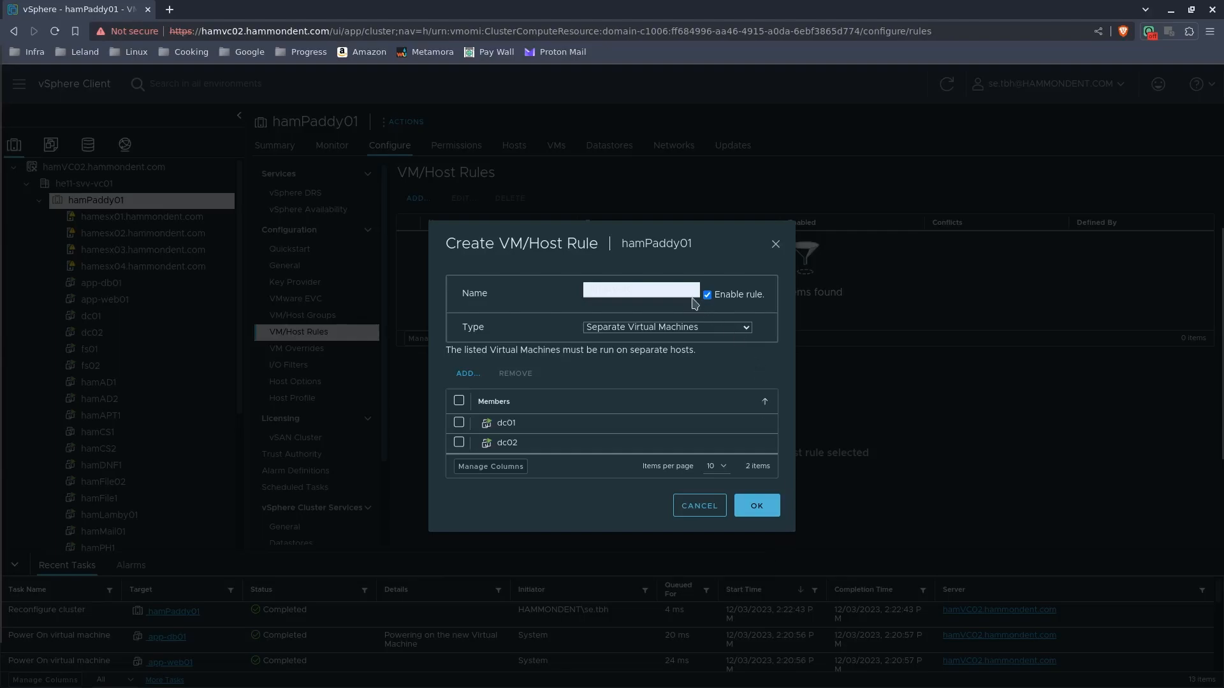
{"action": "left_click", "coordinate": [687, 293]}
{"action": "type", "text": "diff-srv-dc"}
{"action": "left_click", "coordinate": [758, 507]}
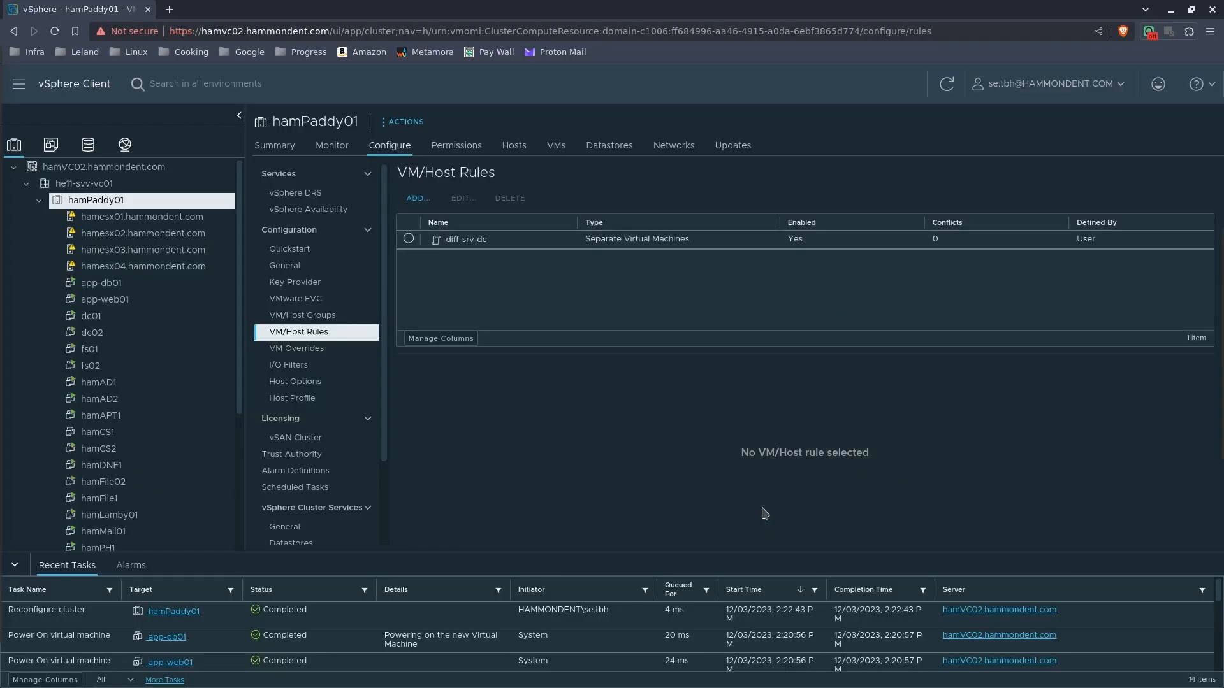
- Check which hosts the virtual machines dc01 and dc02 are running on
{"action": "left_click", "coordinate": [144, 323]}
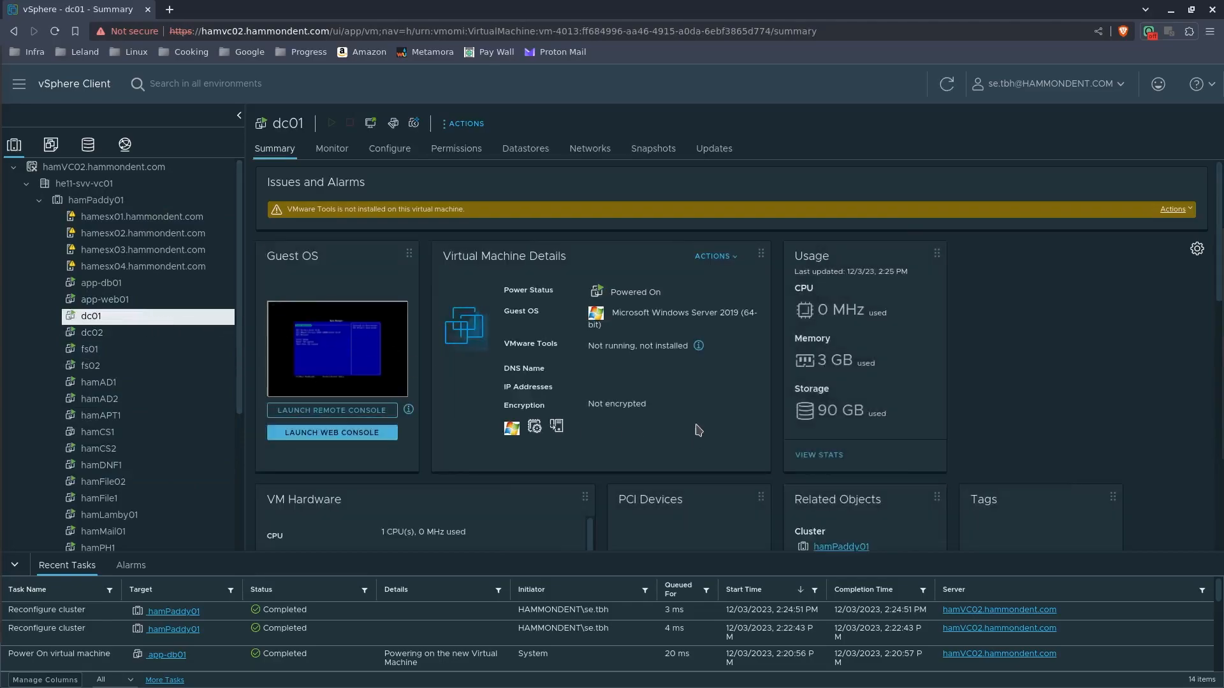
{"action": "scroll", "coordinate": [723, 462], "scroll_direction": "down", "scroll_amount": 3}
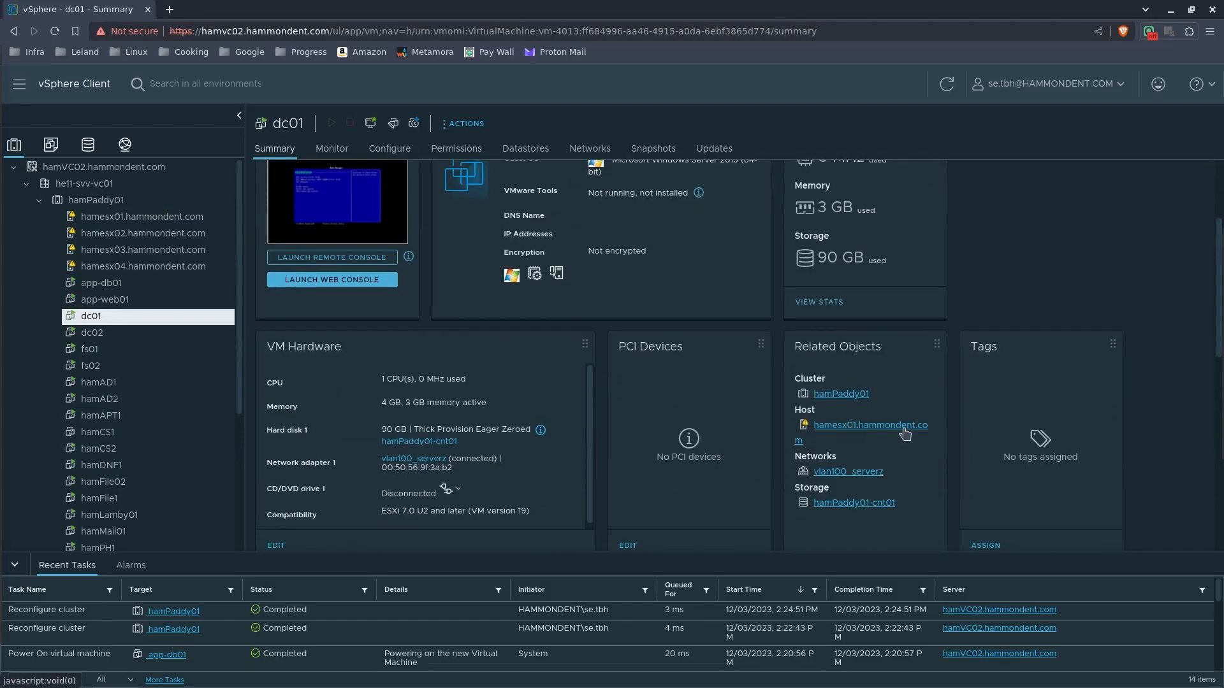
{"action": "left_click", "coordinate": [140, 337]}
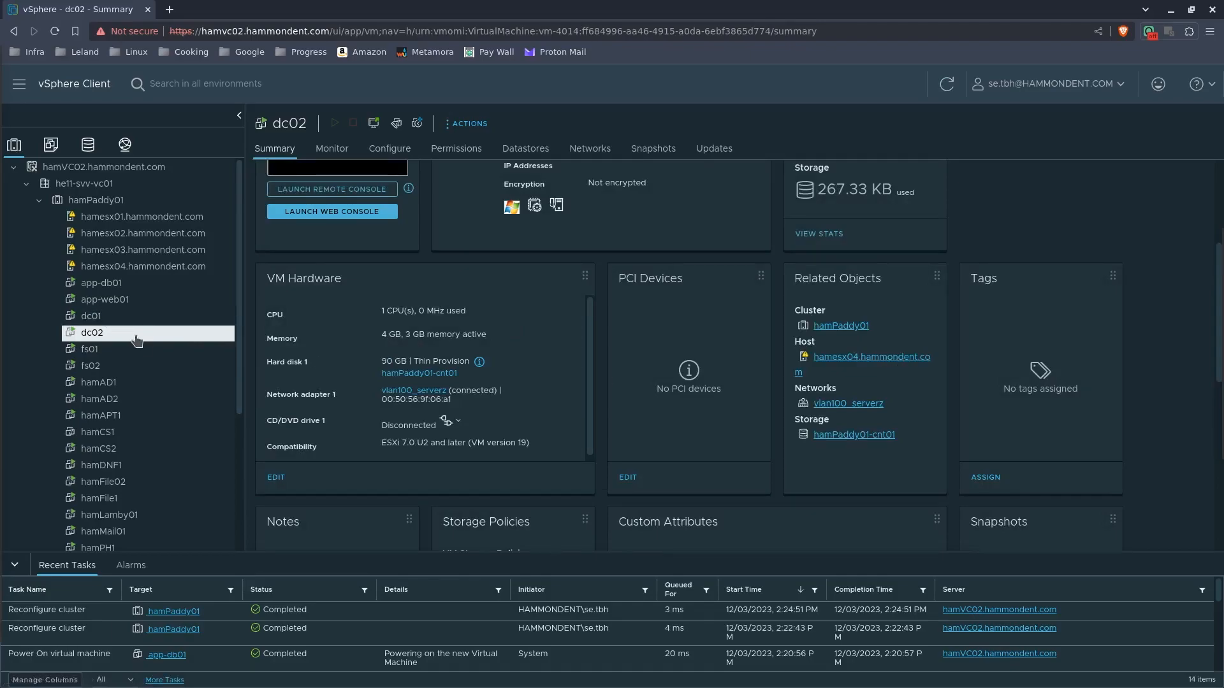
- Migrate dc01 to host hamesx04.hammondent.com, changing the compute resource only and scheduling vMotion with high priority
{"action": "left_click", "coordinate": [139, 319]}
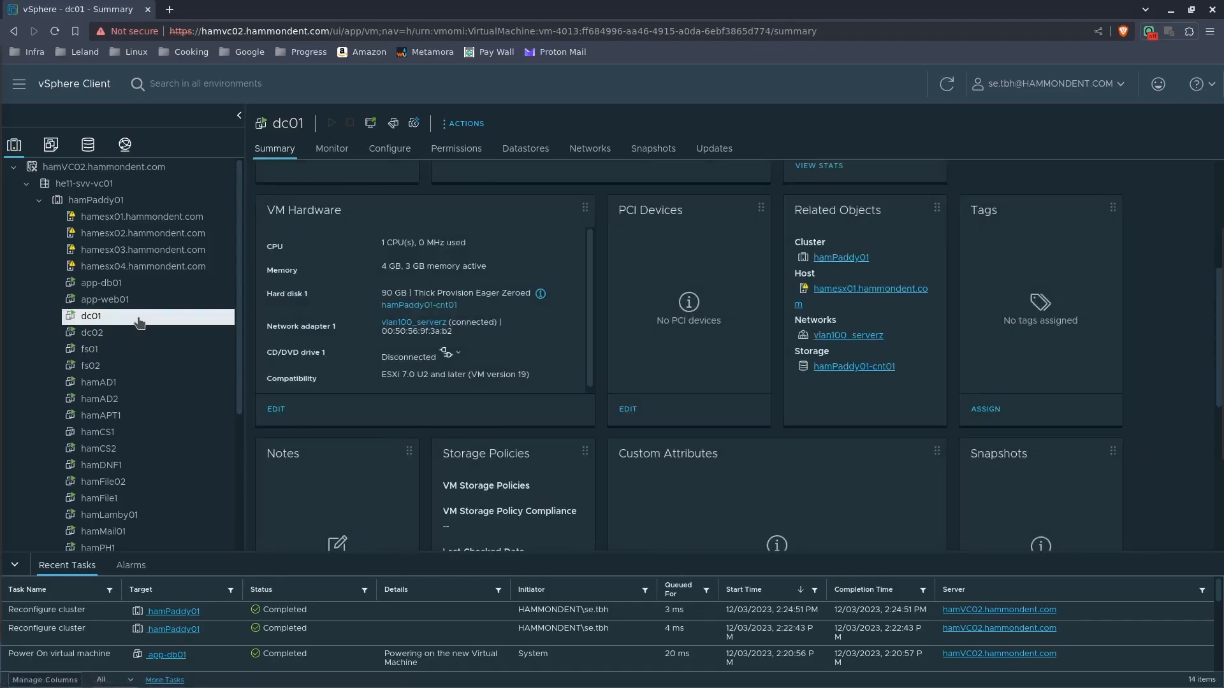
{"action": "right_click", "coordinate": [140, 323]}
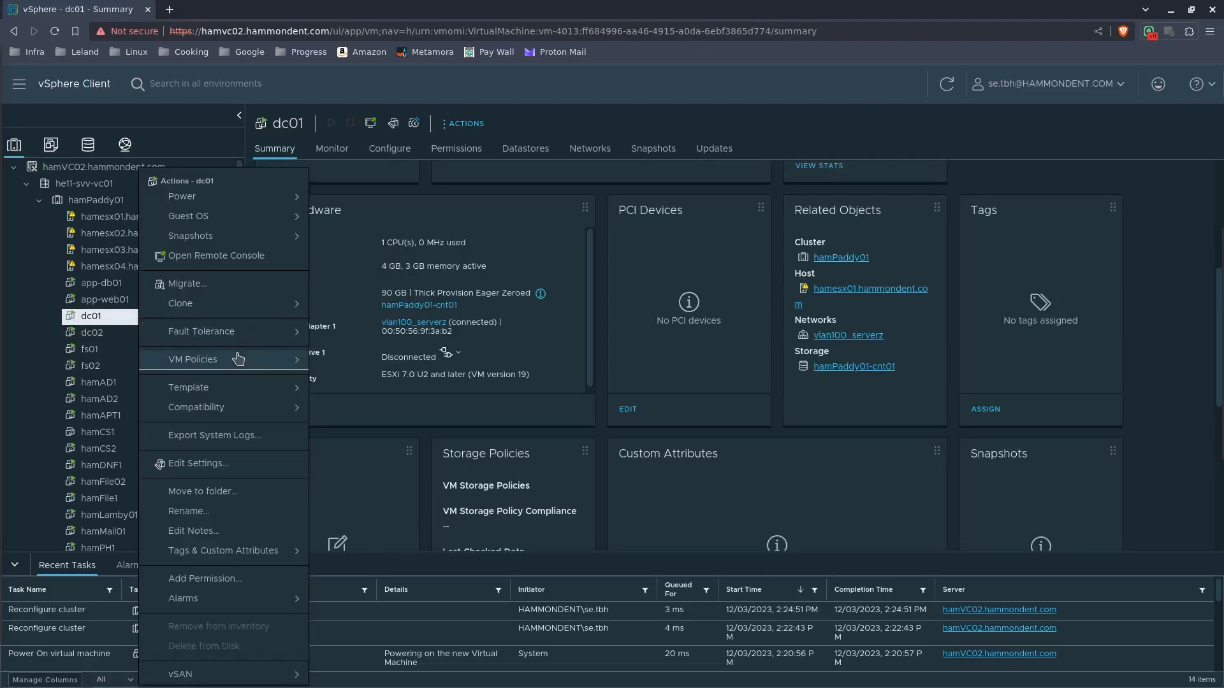
{"action": "left_click", "coordinate": [187, 283]}
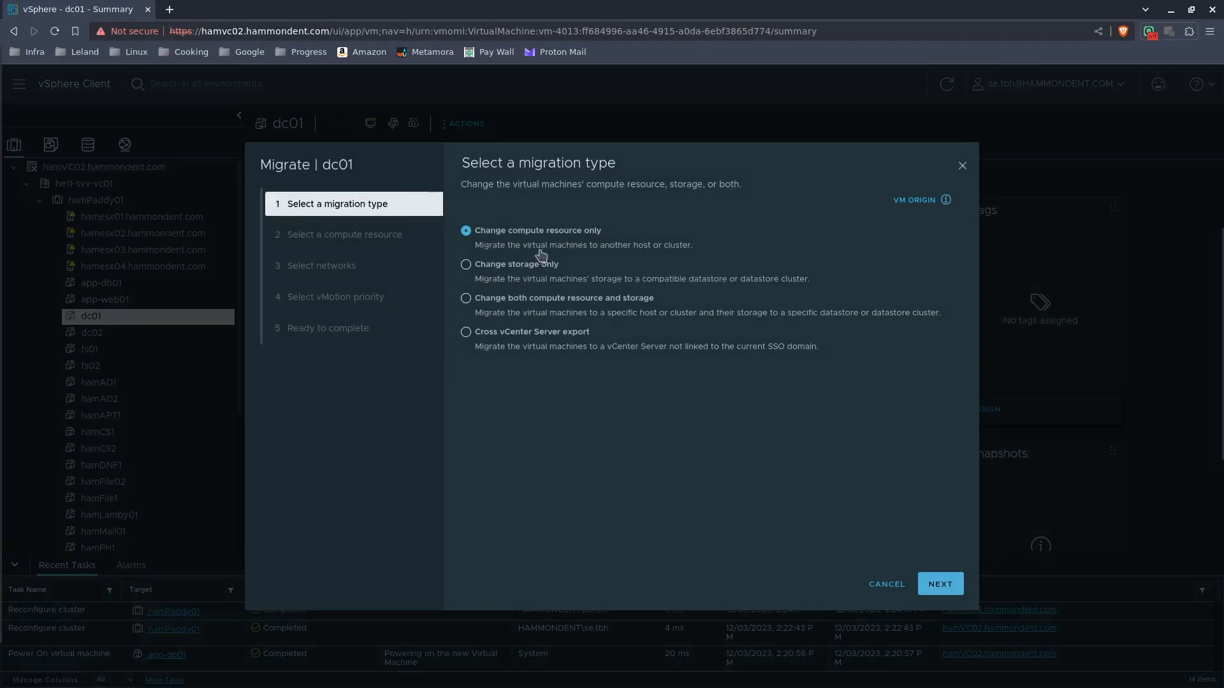
{"action": "left_click", "coordinate": [941, 585]}
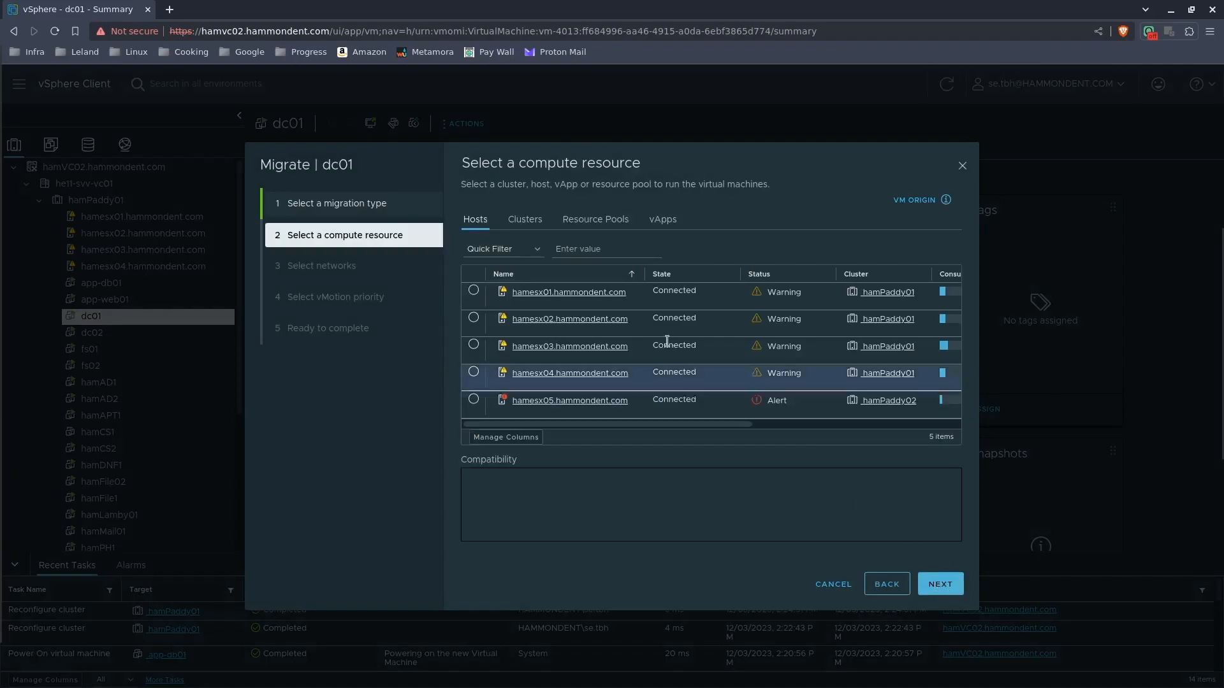
{"action": "left_click", "coordinate": [475, 373]}
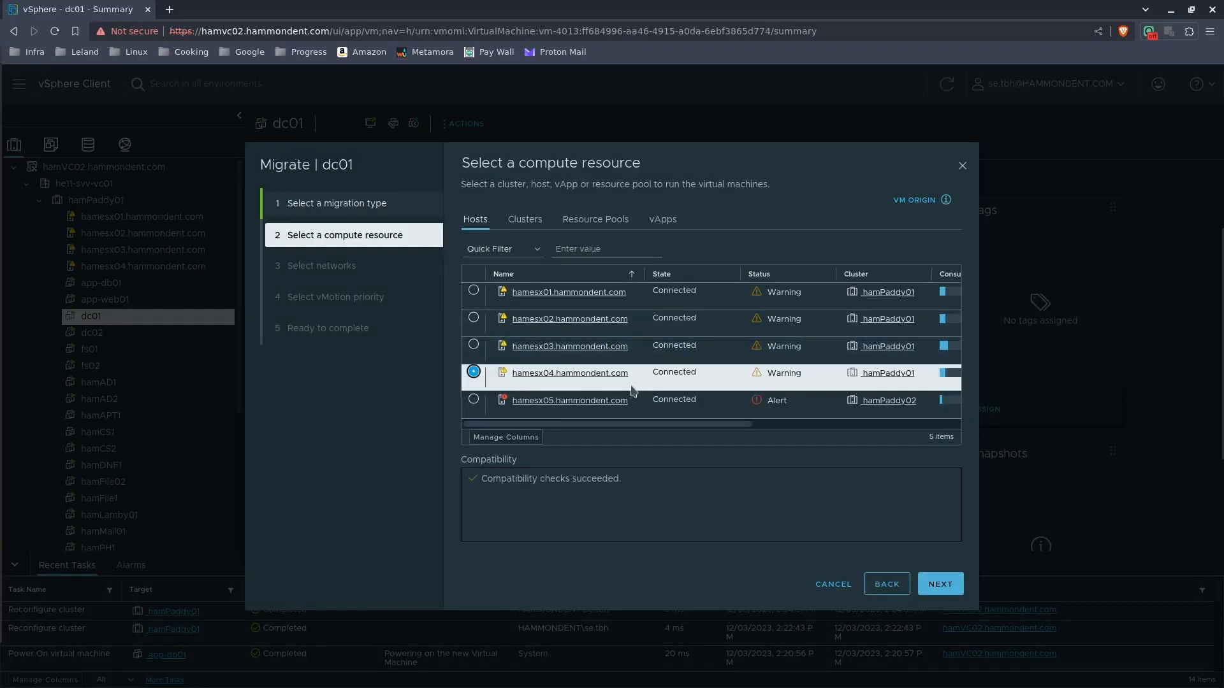
{"action": "left_click", "coordinate": [941, 585]}
{"action": "left_click", "coordinate": [941, 585]}
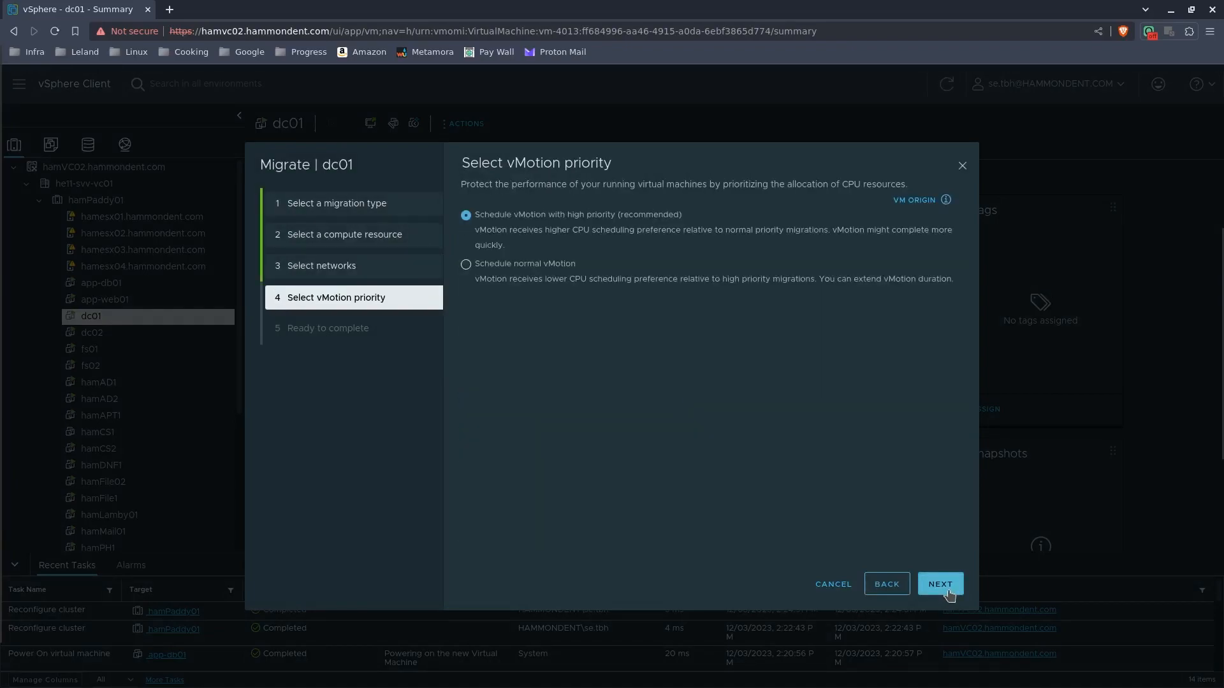
{"action": "left_click", "coordinate": [941, 584]}
{"action": "left_click", "coordinate": [943, 586]}
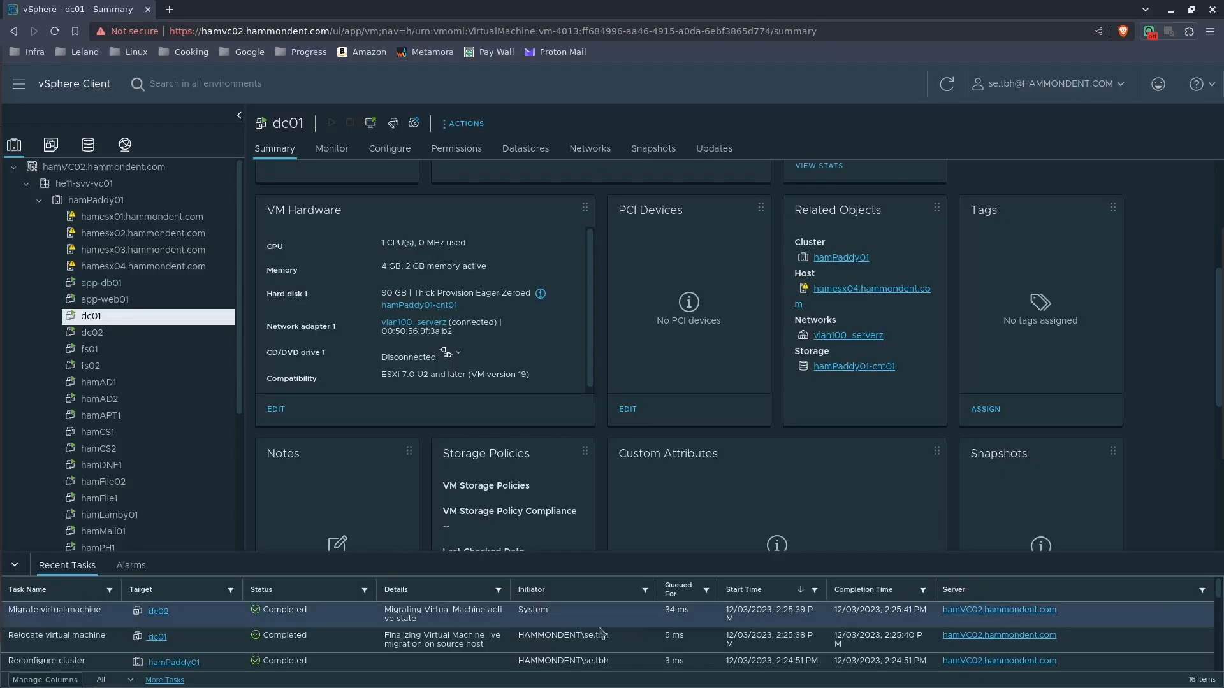
- Check dc02's host placement after the dc01 migration and view the summary of fs01
{"action": "left_click", "coordinate": [95, 333]}
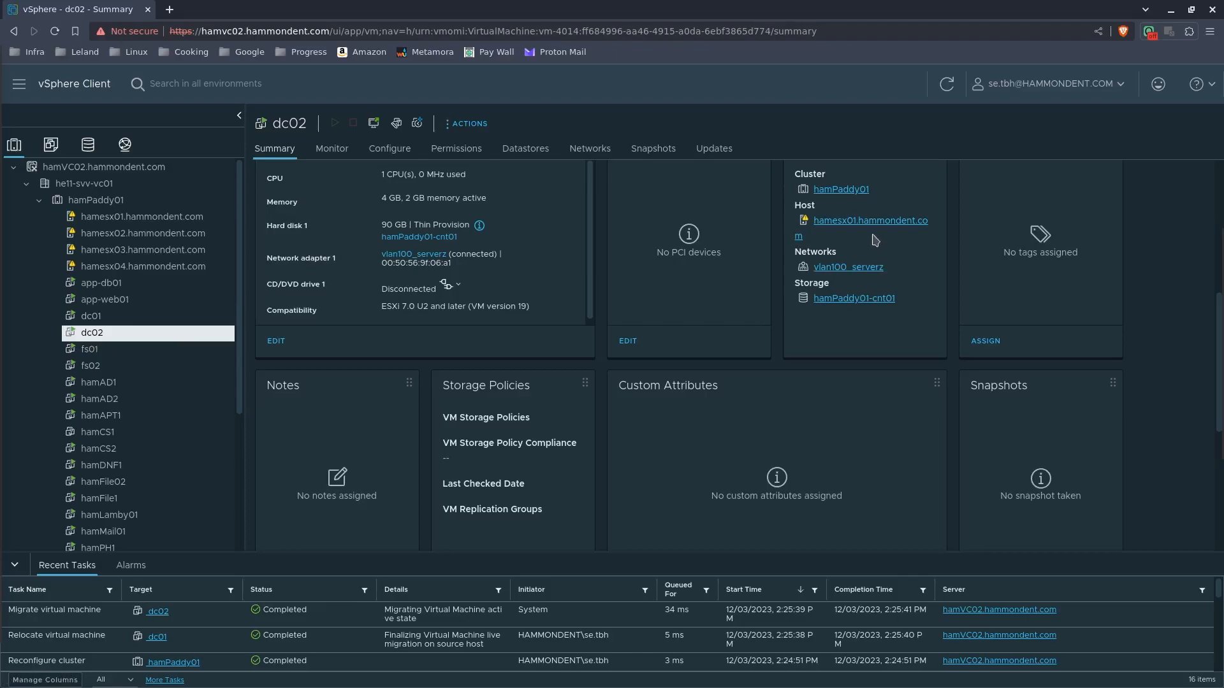
{"action": "left_click", "coordinate": [134, 350]}
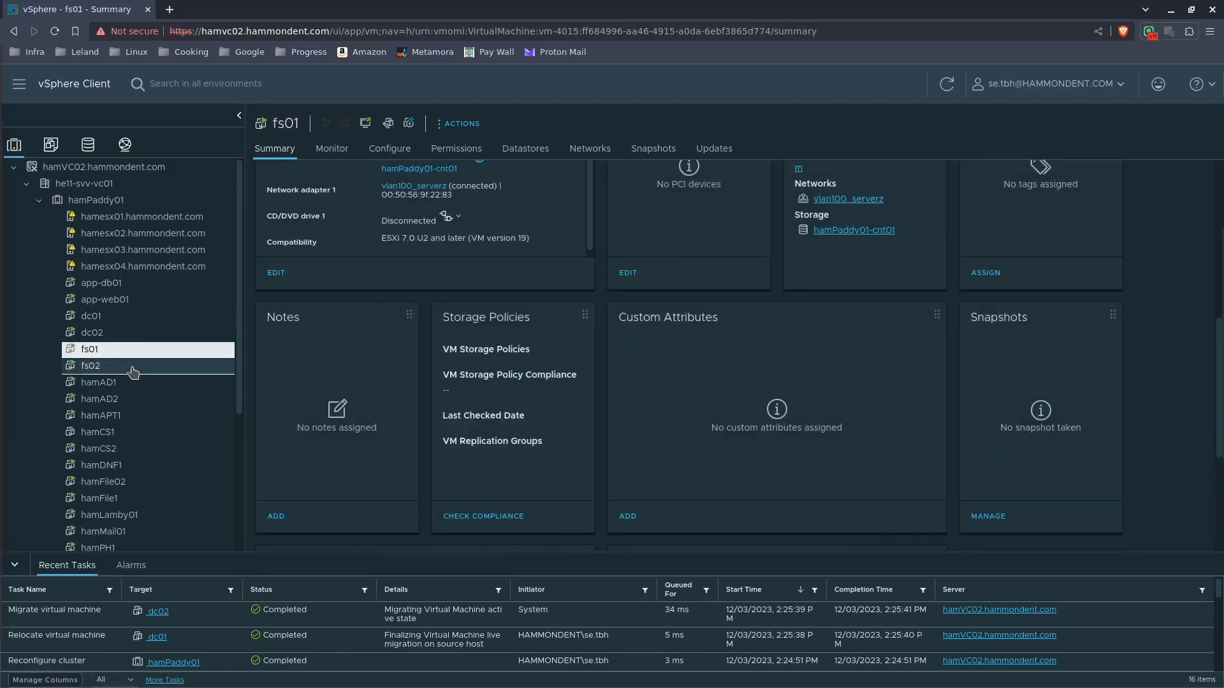
- Open the VM/Host Rules settings of the cluster hamPaddy01
{"action": "left_click", "coordinate": [148, 201]}
{"action": "right_click", "coordinate": [149, 202]}
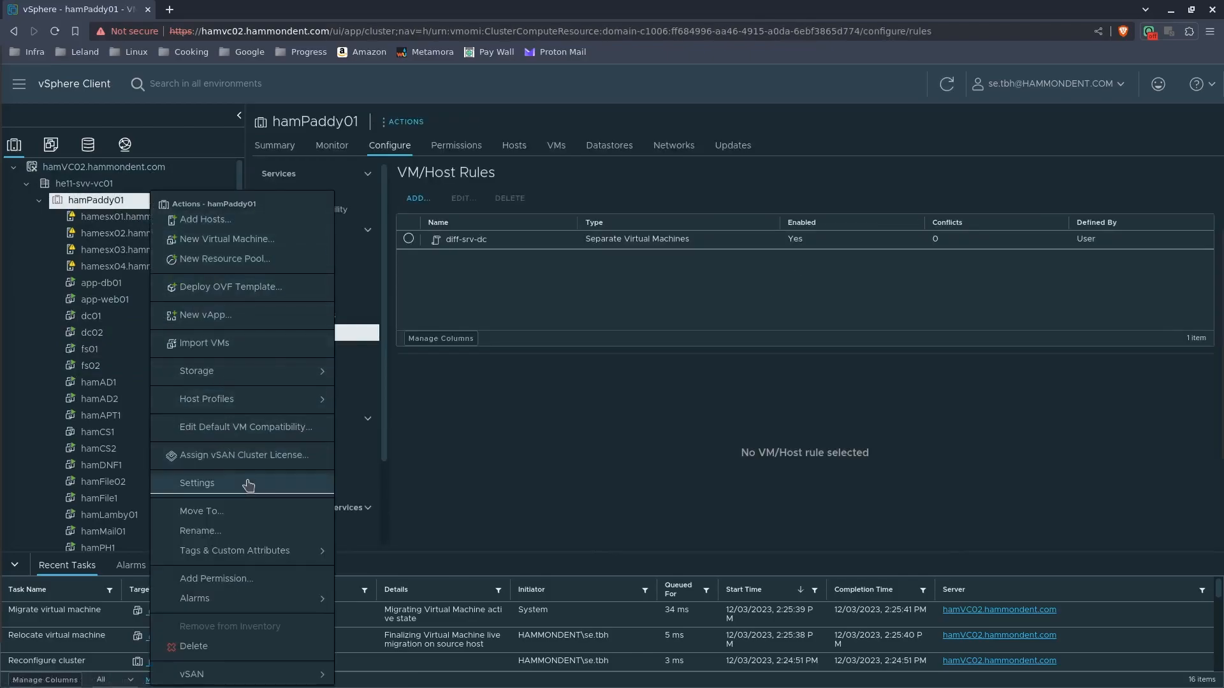
{"action": "left_click", "coordinate": [253, 488]}
{"action": "left_click", "coordinate": [337, 333]}
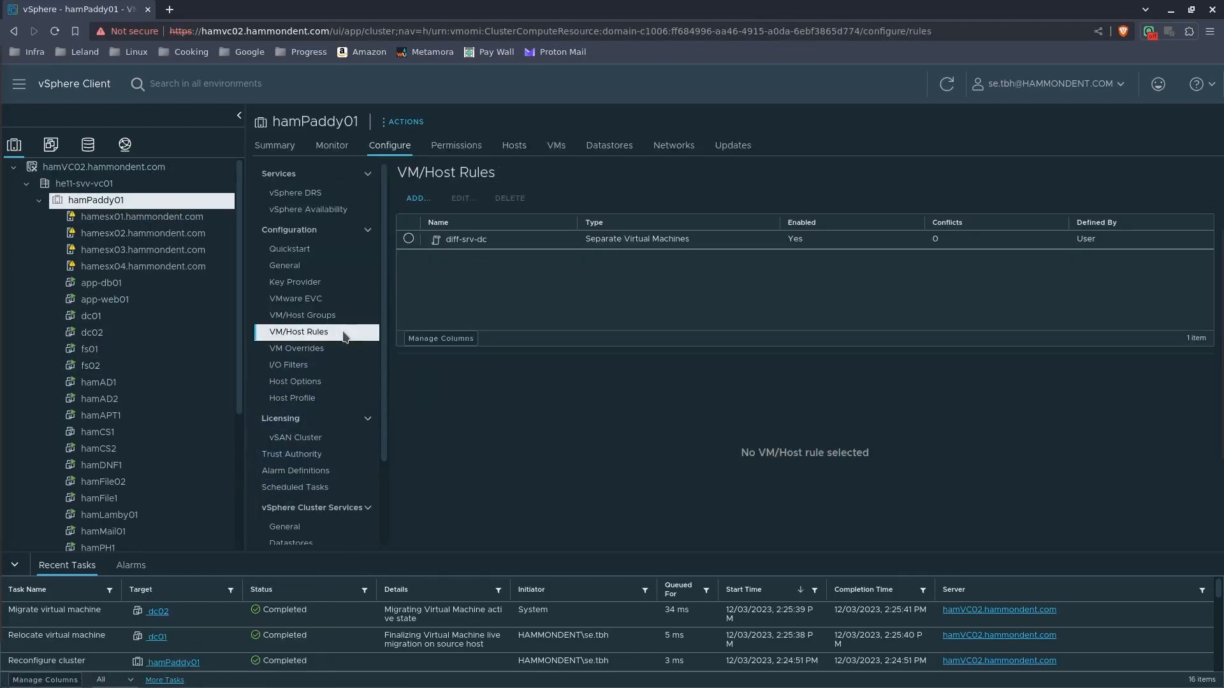
- Start a new VM/Host rule named diff-srv-fs with the type Separate Virtual Machines
{"action": "left_click", "coordinate": [423, 203]}
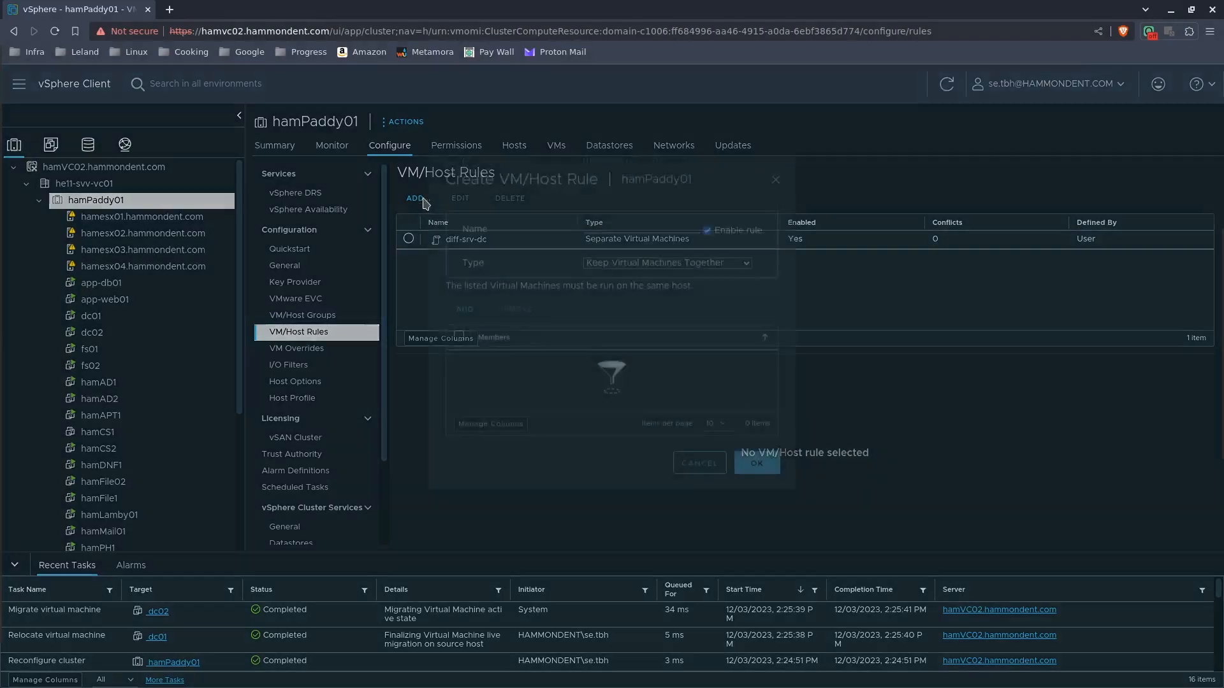
{"action": "left_click", "coordinate": [664, 281]}
{"action": "type", "text": "diff-srv-dc"}
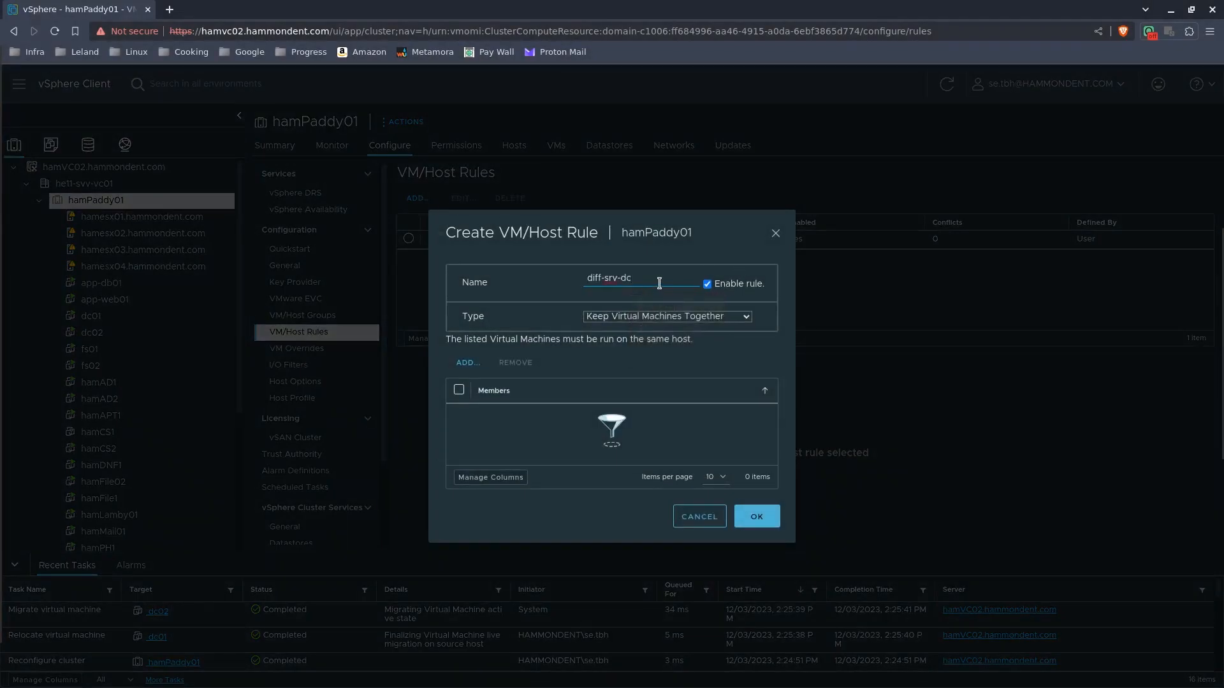
{"action": "key", "text": "BackSpace"}
{"action": "key", "text": "BackSpace"}
{"action": "type", "text": "f"}
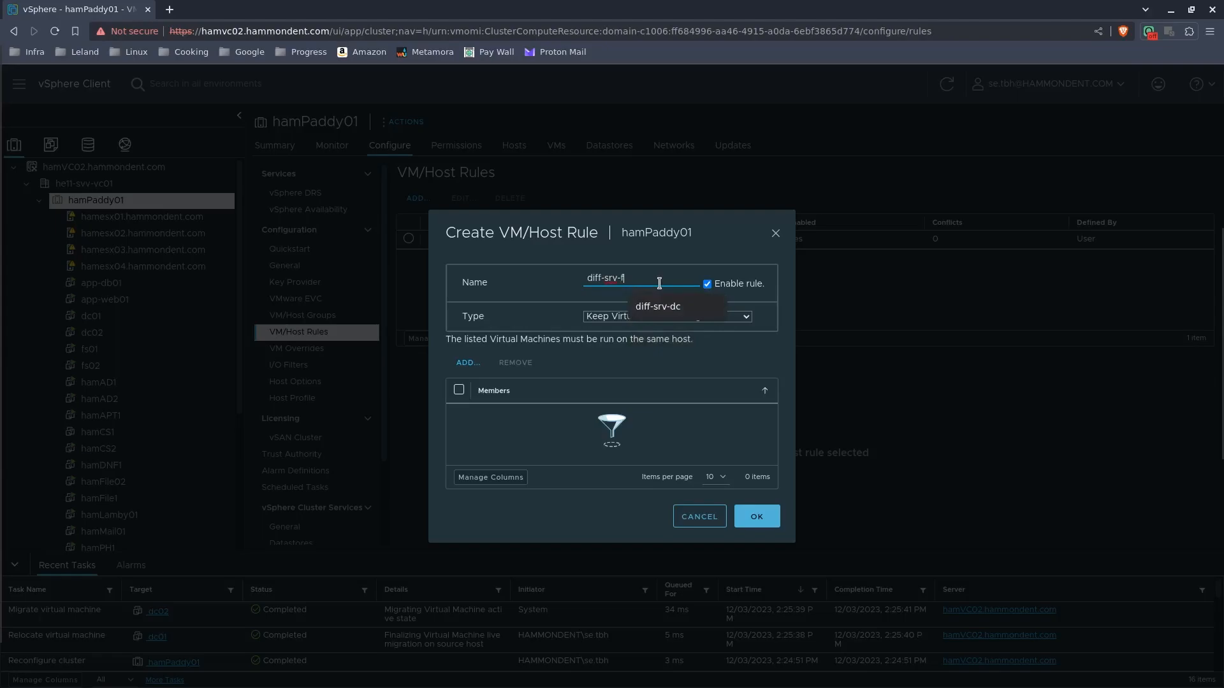
{"action": "type", "text": "s"}
{"action": "left_click", "coordinate": [706, 318]}
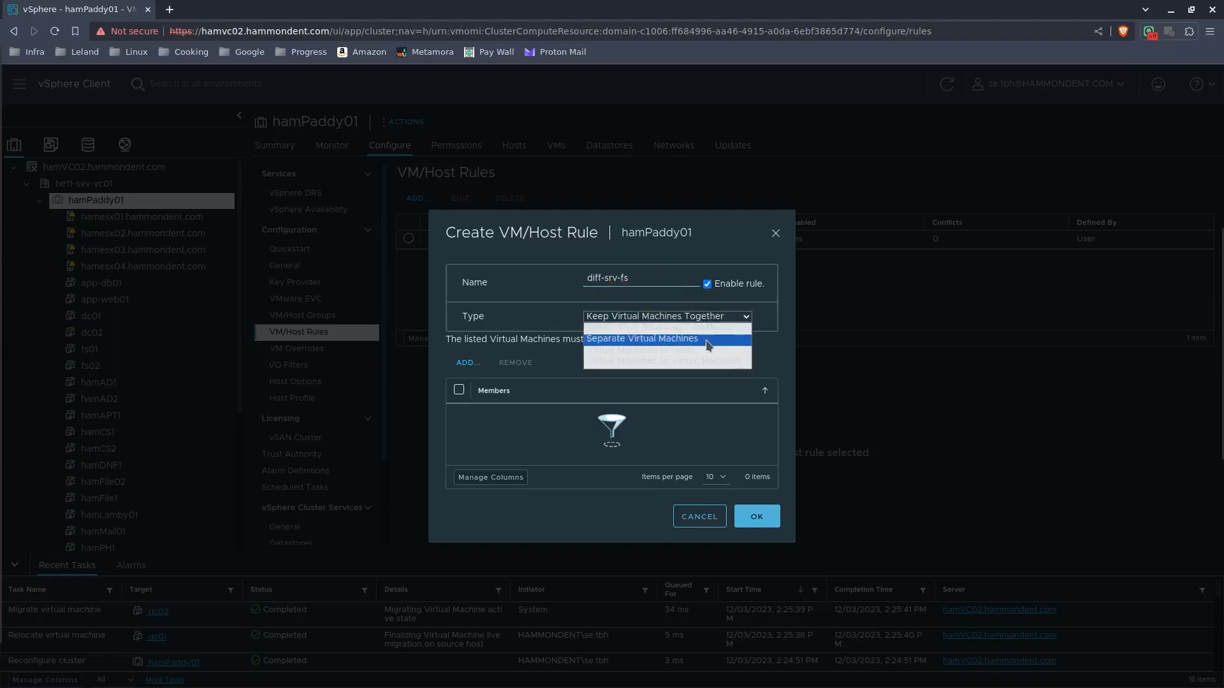
{"action": "left_click", "coordinate": [705, 339]}
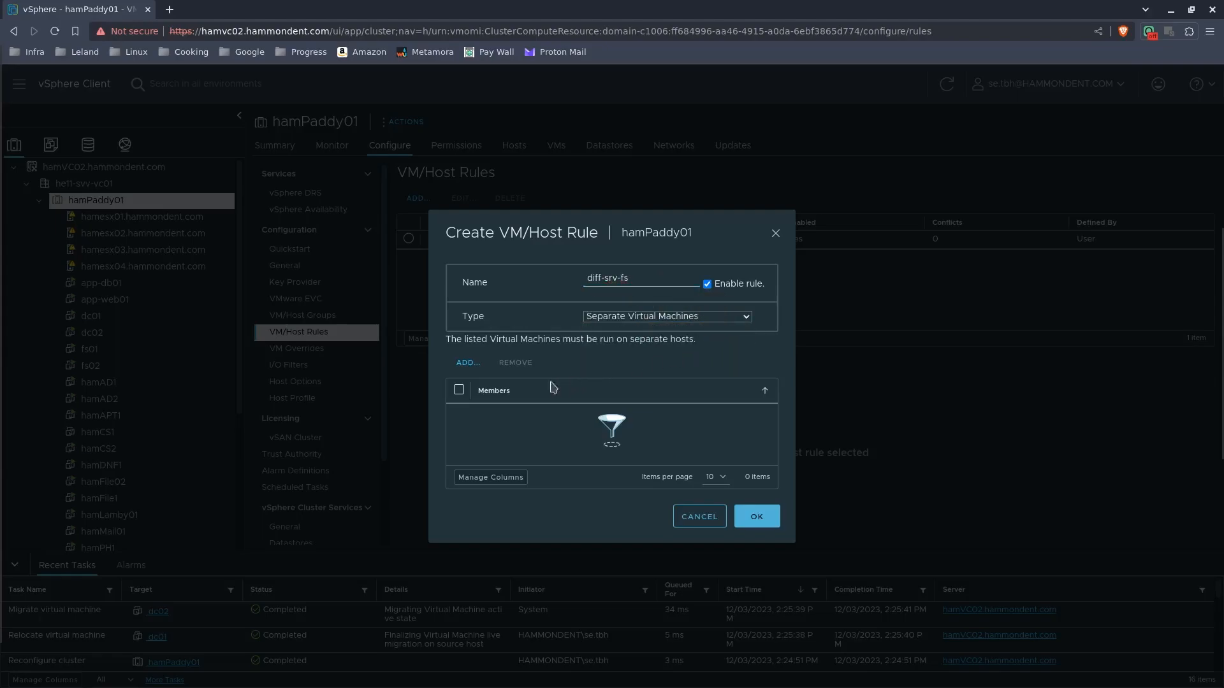
- Add fs01 and fs02 as members of the diff-srv-fs rule and create the rule
{"action": "left_click", "coordinate": [465, 365]}
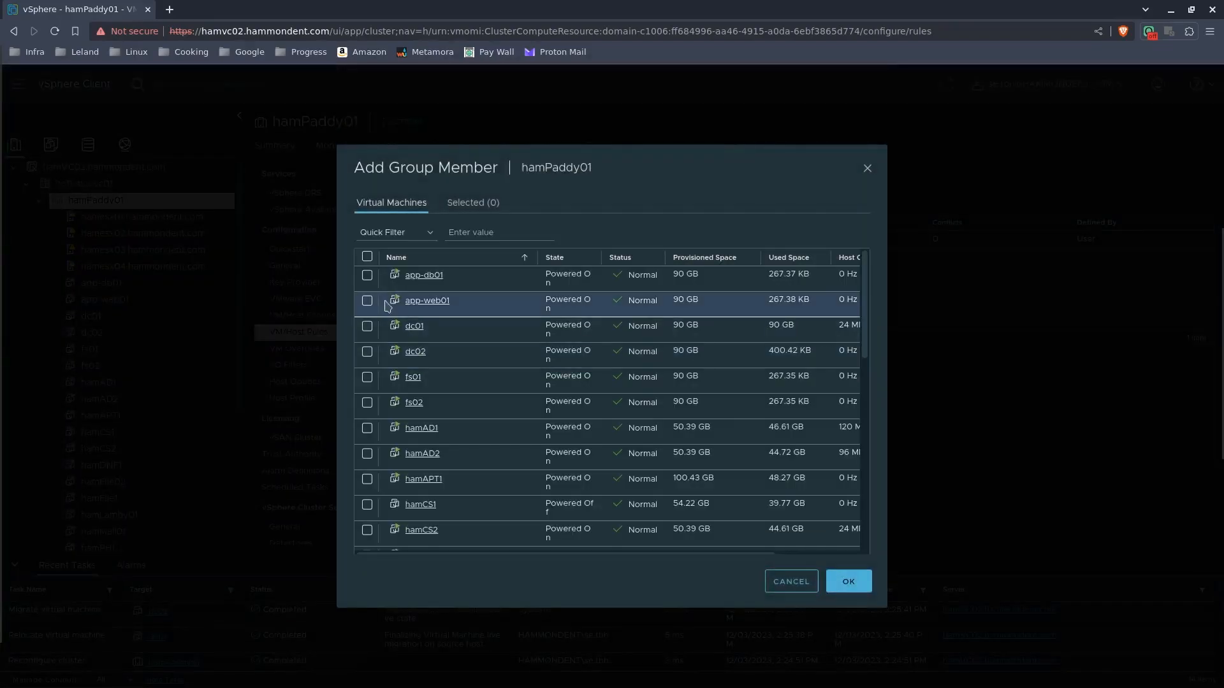
{"action": "left_click", "coordinate": [367, 378]}
{"action": "left_click", "coordinate": [367, 403]}
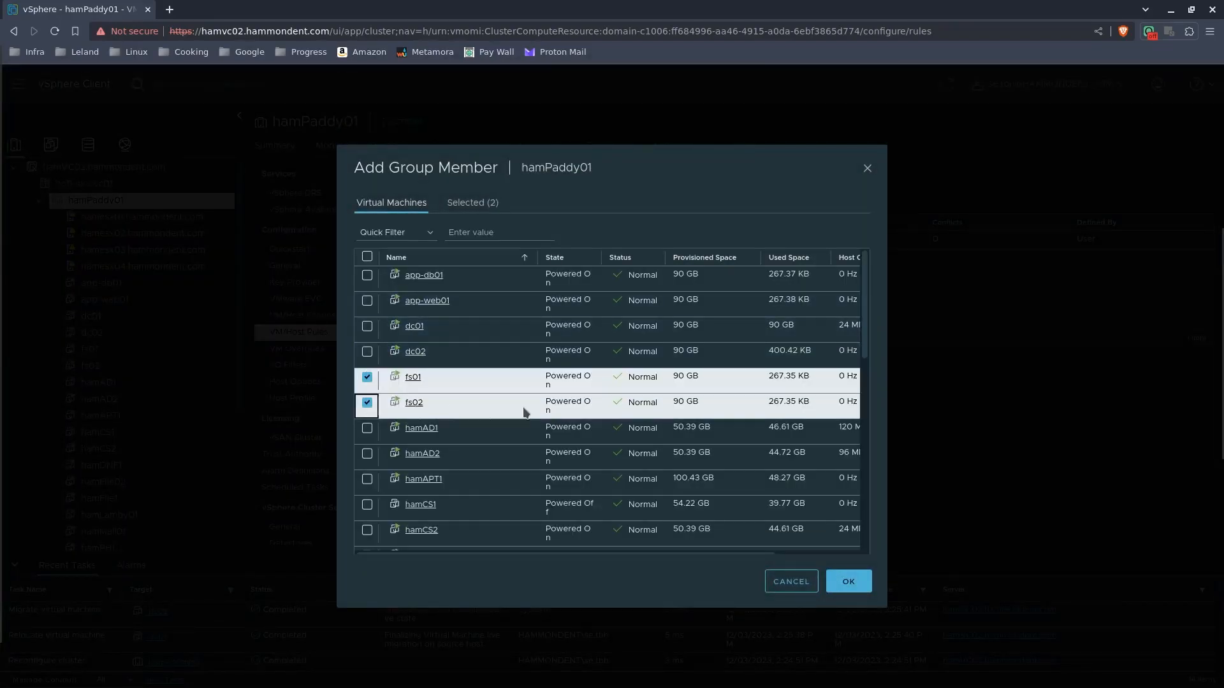
{"action": "left_click", "coordinate": [849, 581]}
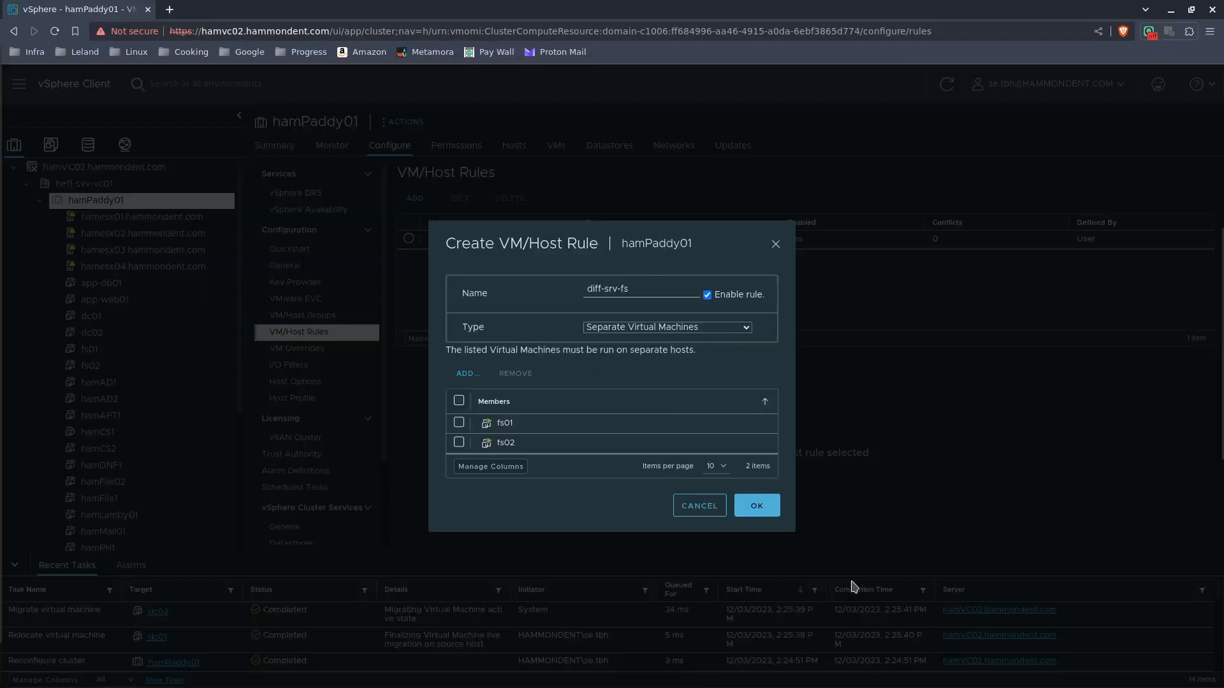
{"action": "left_click", "coordinate": [771, 513]}
- Check which hosts the virtual machines fs01 and fs02 are running on
{"action": "left_click", "coordinate": [90, 352]}
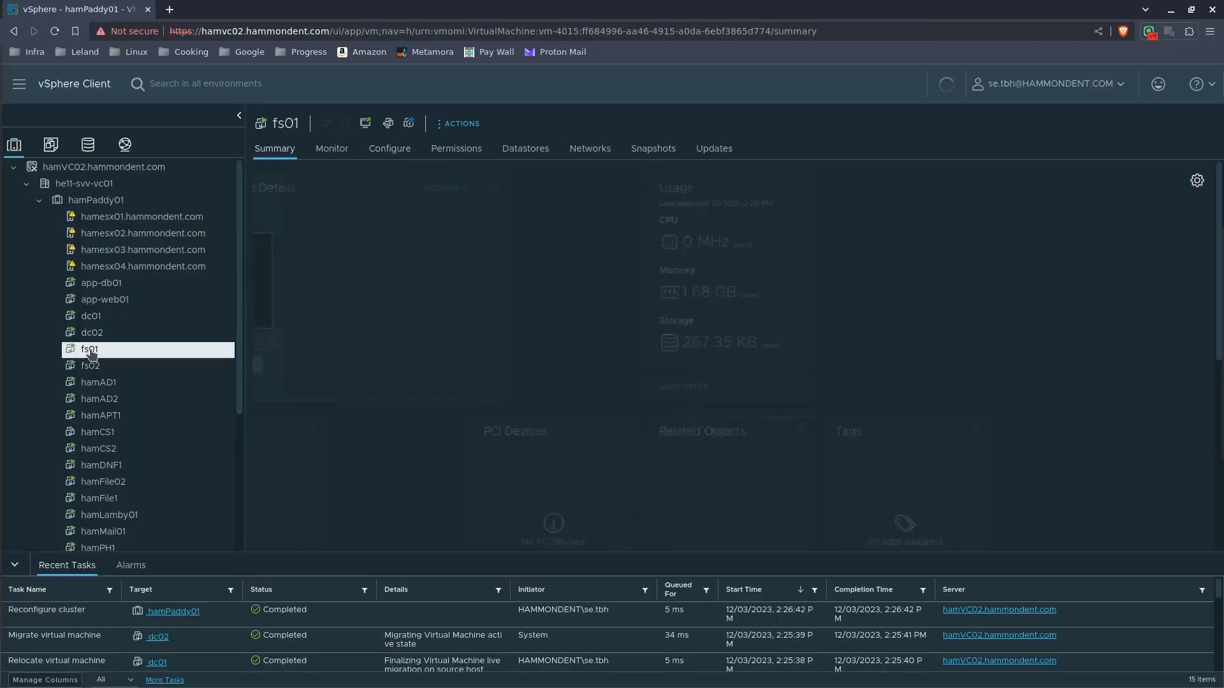
{"action": "scroll", "coordinate": [895, 479], "scroll_direction": "down", "scroll_amount": 3}
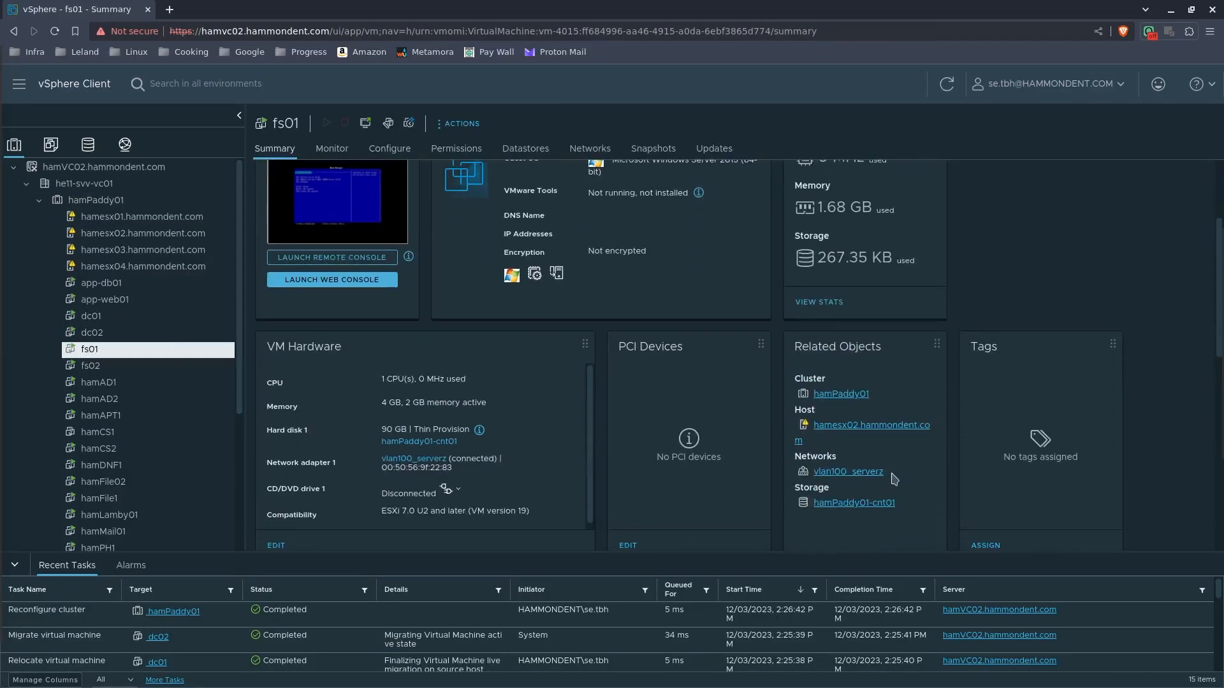
{"action": "left_click", "coordinate": [207, 369]}
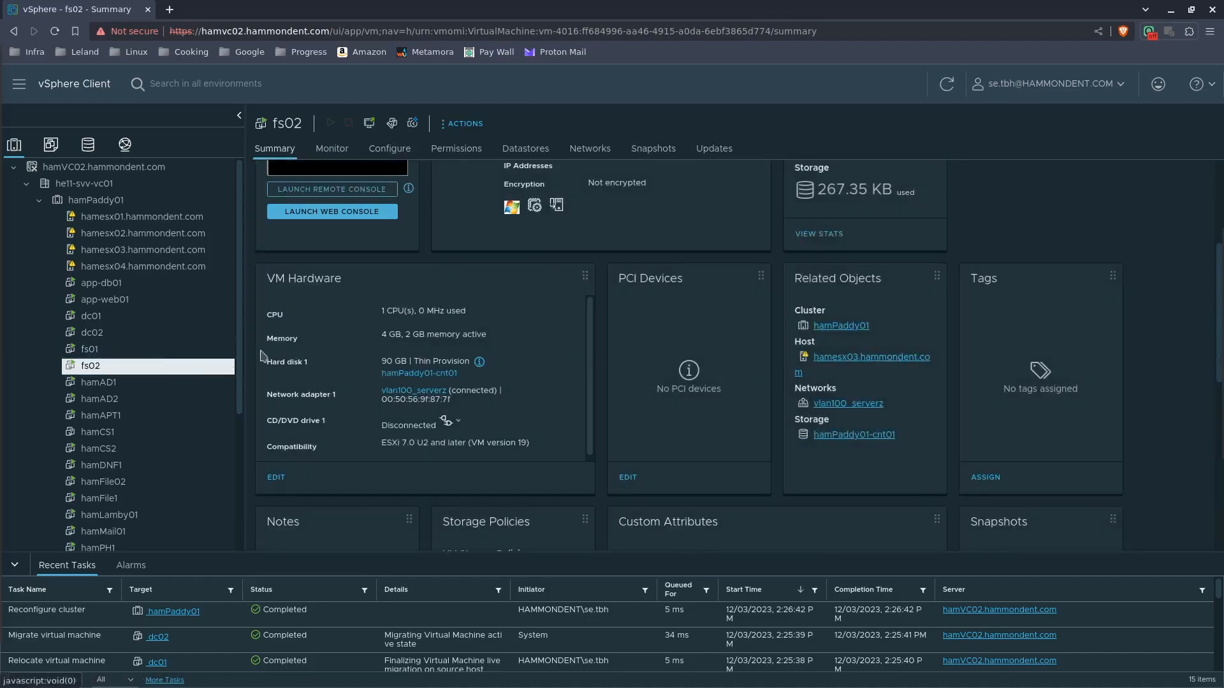
- Migrate fs02 to host hamesx02.hammondent.com, changing only the compute resource, and check which host fs01 runs on
{"action": "right_click", "coordinate": [115, 370]}
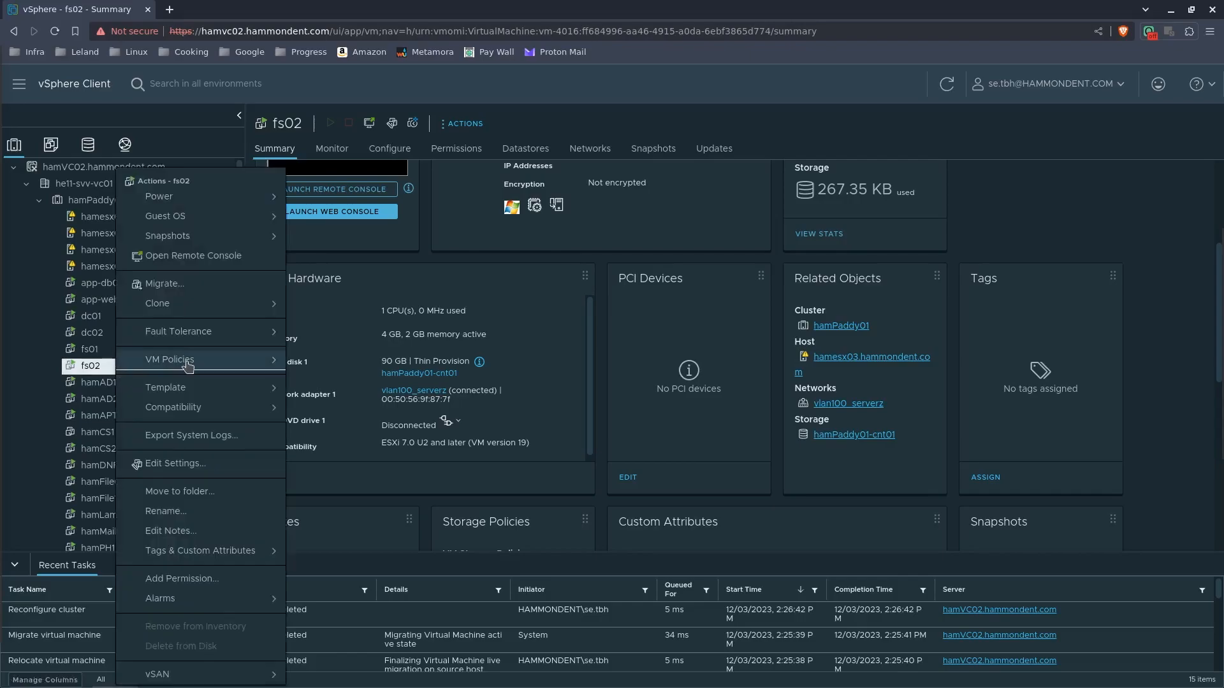
{"action": "left_click", "coordinate": [217, 285]}
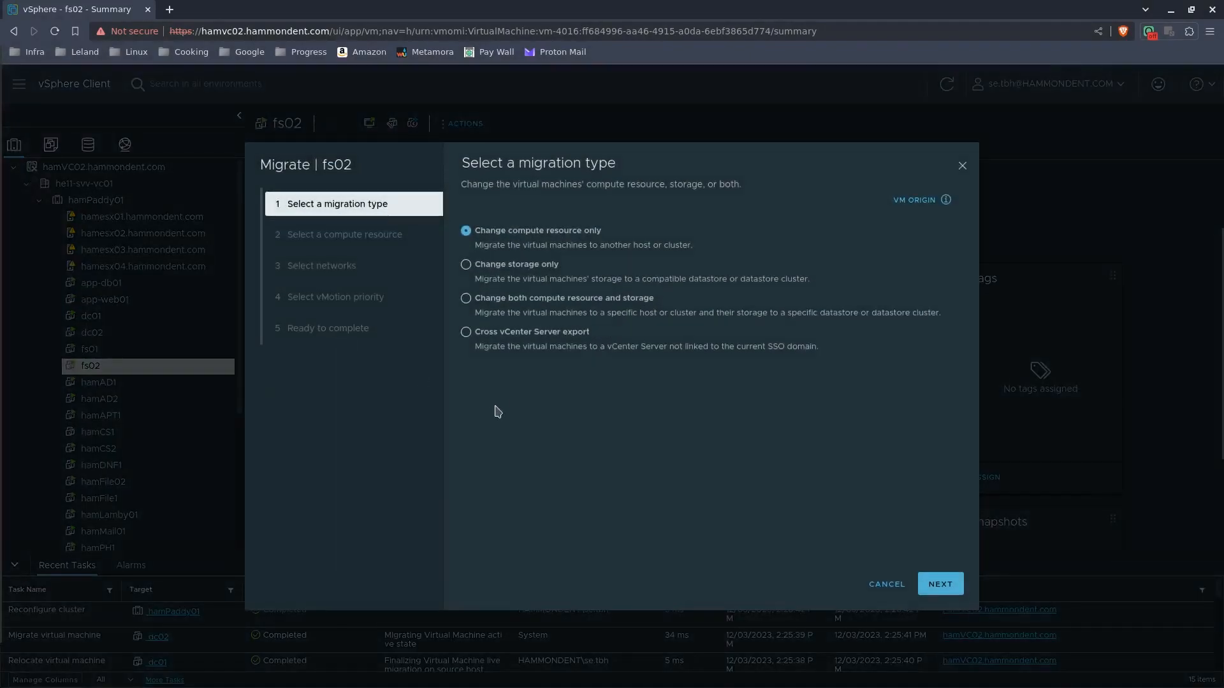
{"action": "left_click", "coordinate": [928, 586]}
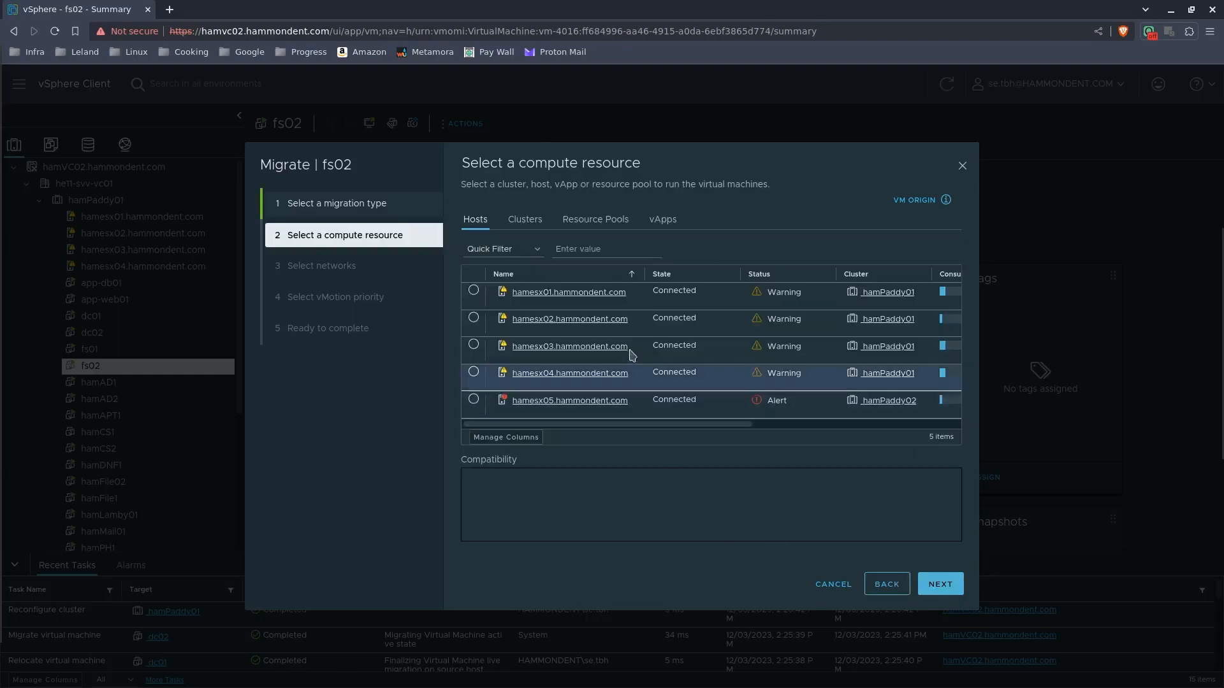
{"action": "left_click", "coordinate": [475, 320]}
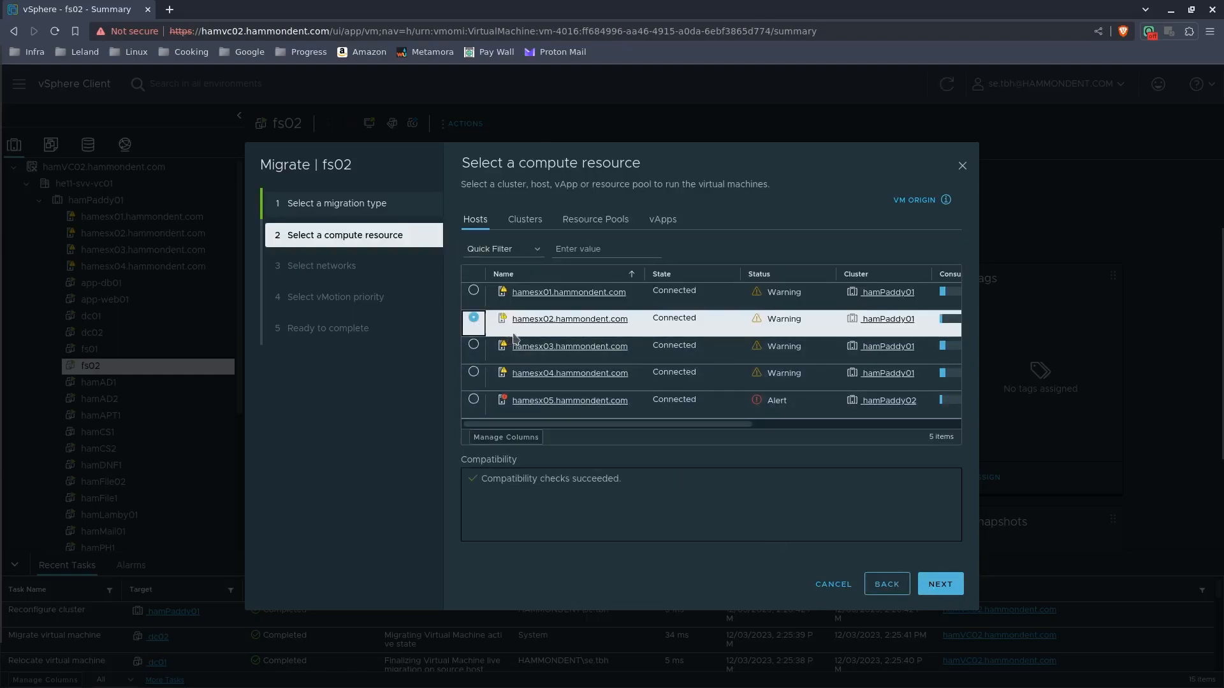
{"action": "left_click", "coordinate": [953, 587]}
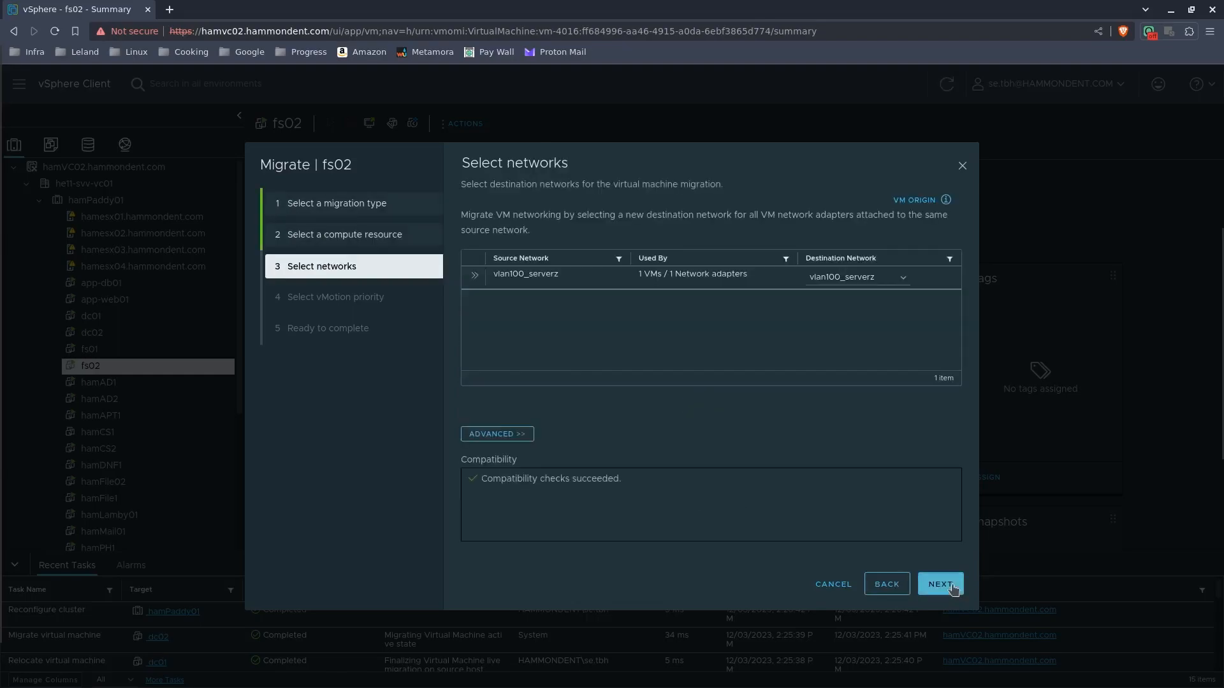
{"action": "left_click", "coordinate": [953, 588]}
{"action": "left_click", "coordinate": [953, 587]}
{"action": "left_click", "coordinate": [953, 588]}
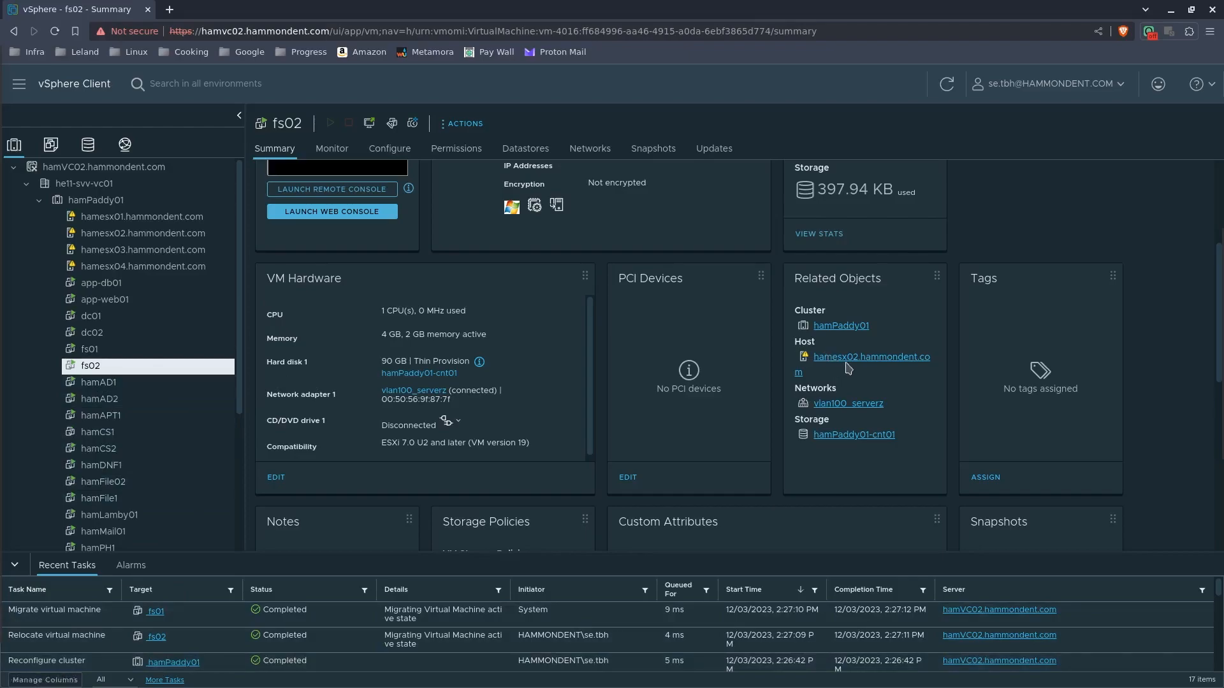
{"action": "left_click", "coordinate": [146, 353]}
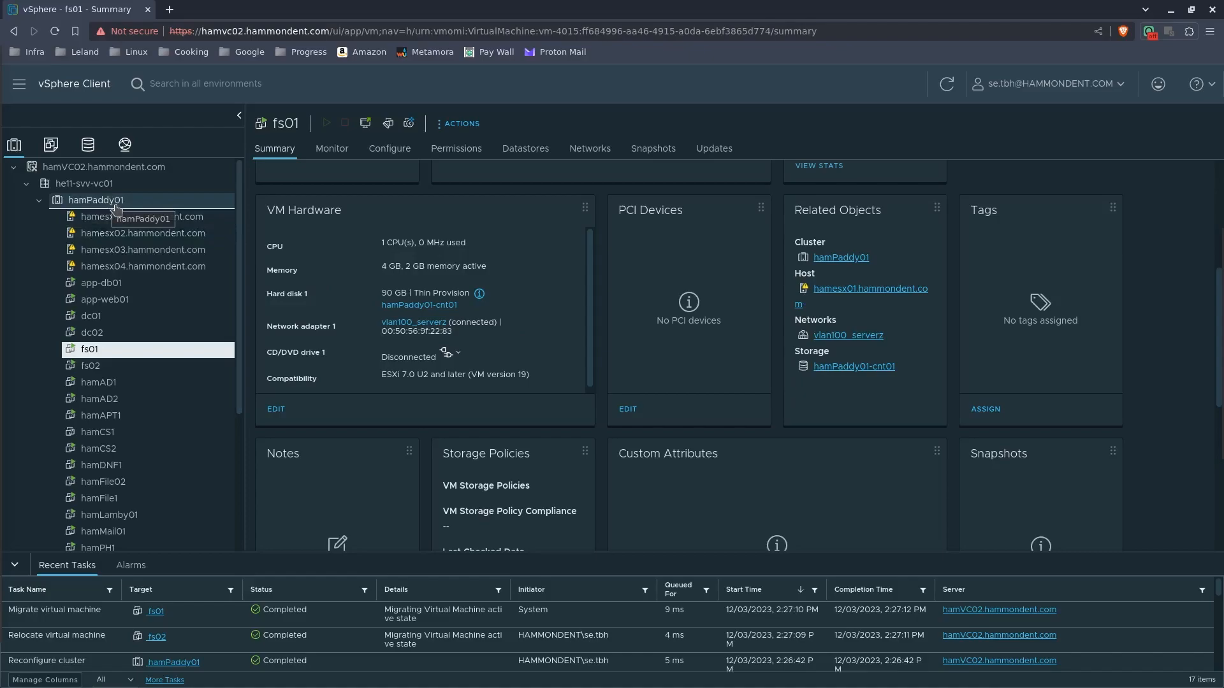
- Open the VM/Host Rules settings of the cluster hamPaddy01 again
{"action": "right_click", "coordinate": [131, 200]}
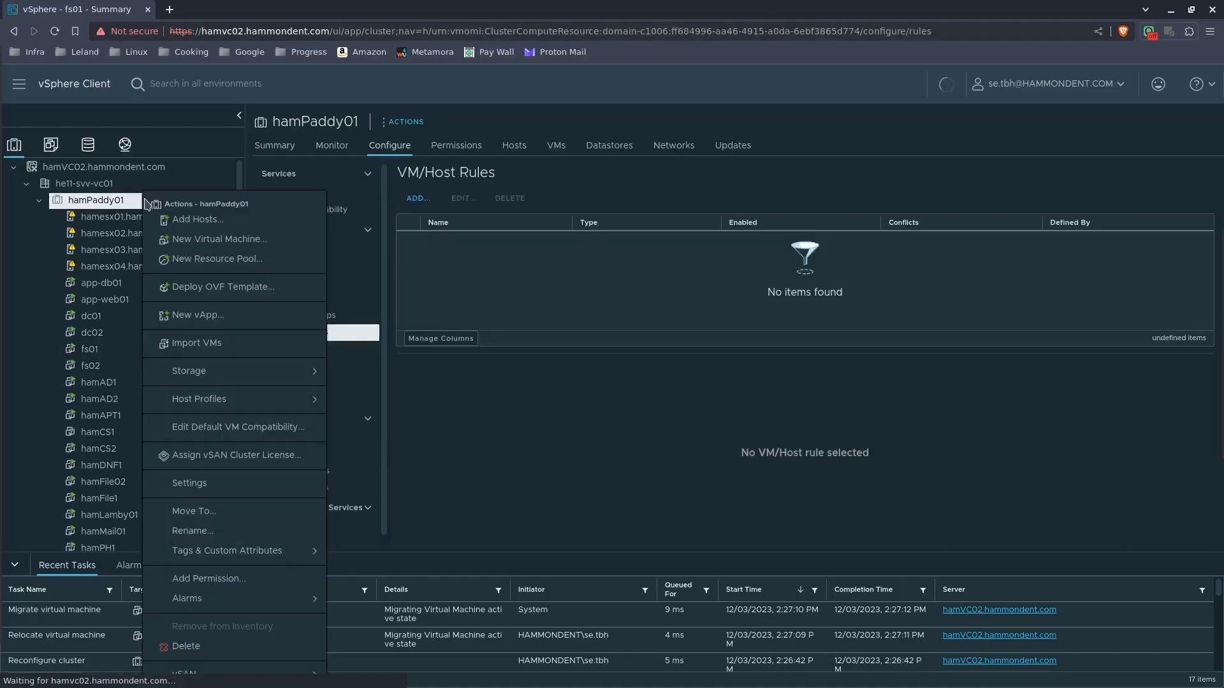
{"action": "left_click", "coordinate": [255, 483]}
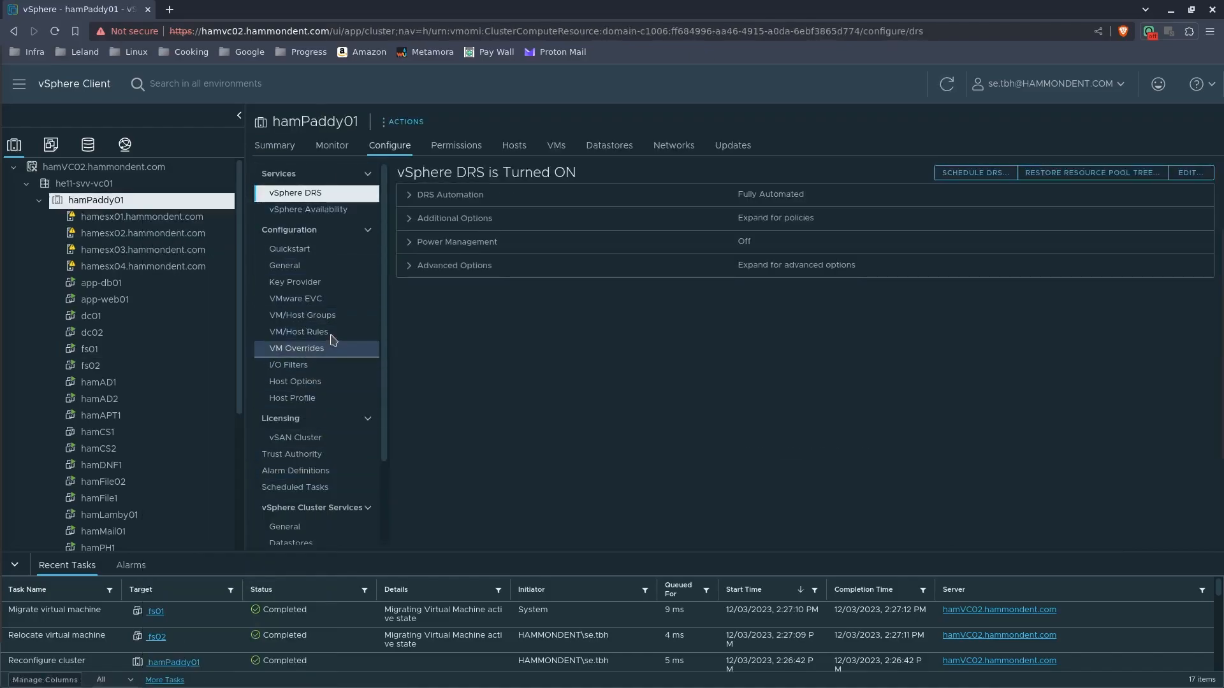
{"action": "left_click", "coordinate": [360, 337]}
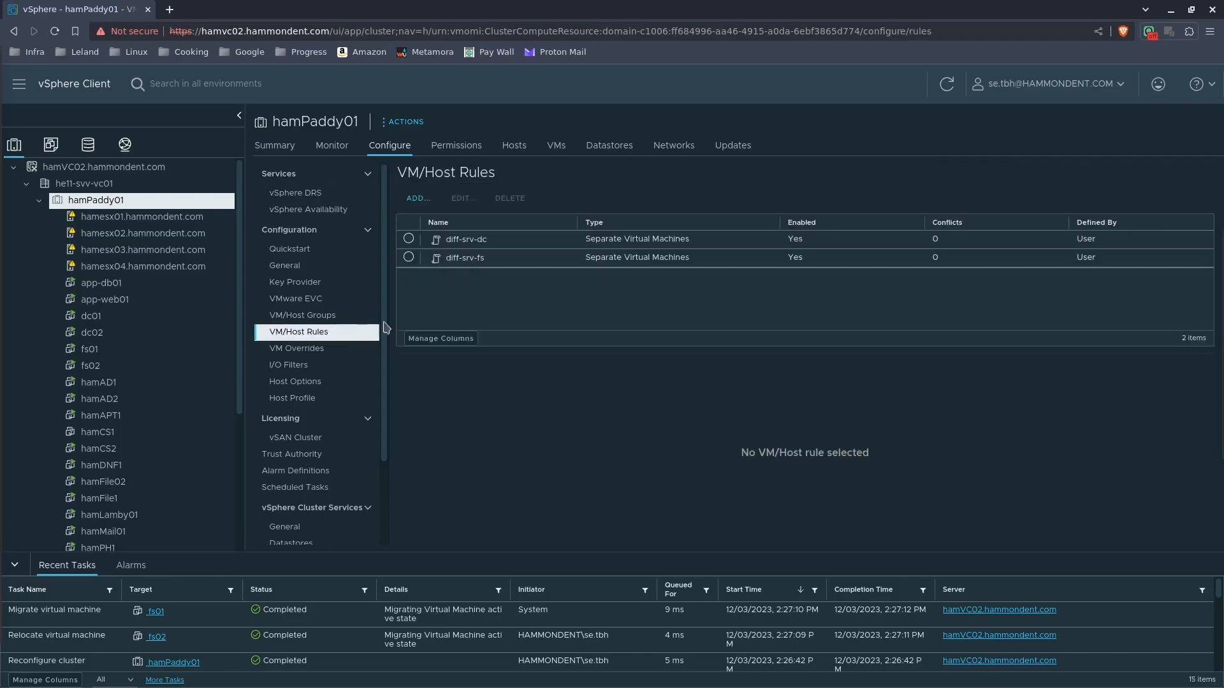
- Start a new VM/Host rule named same-srv-app with the type Keep Virtual Machines Together
{"action": "left_click", "coordinate": [415, 199]}
{"action": "left_click", "coordinate": [638, 277]}
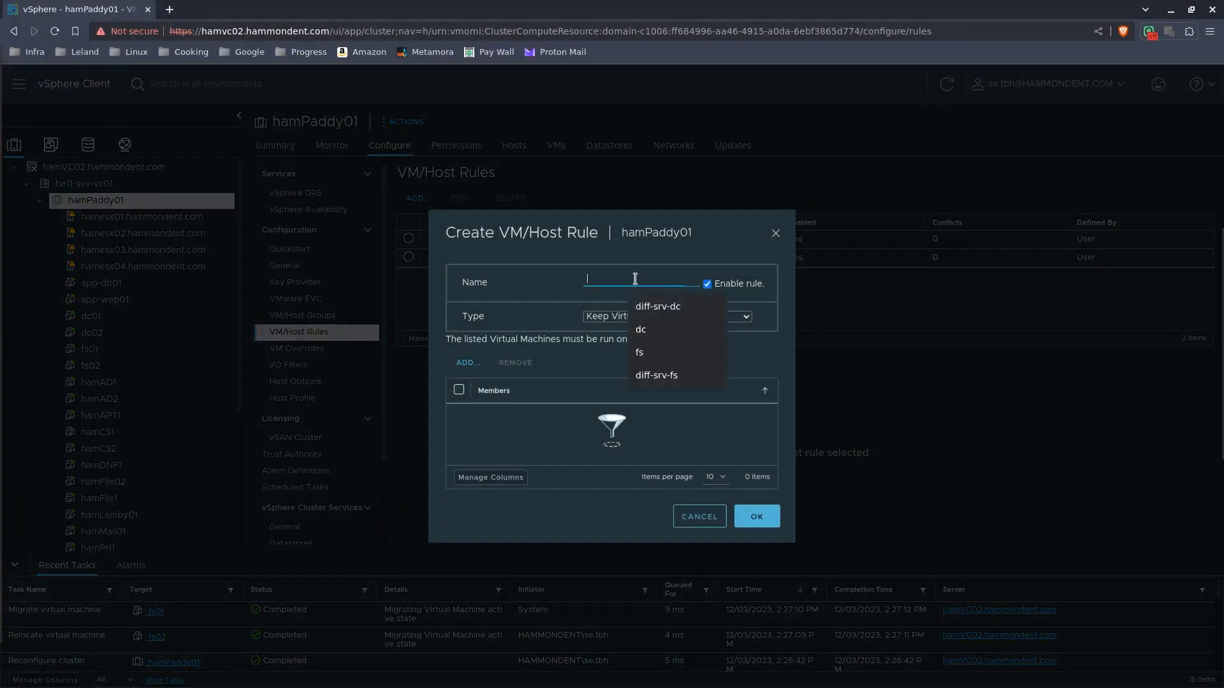
{"action": "key", "text": "Down"}
{"action": "key", "text": "Return"}
{"action": "double_click", "coordinate": [602, 276]}
{"action": "type", "text": "same-srv-app"}
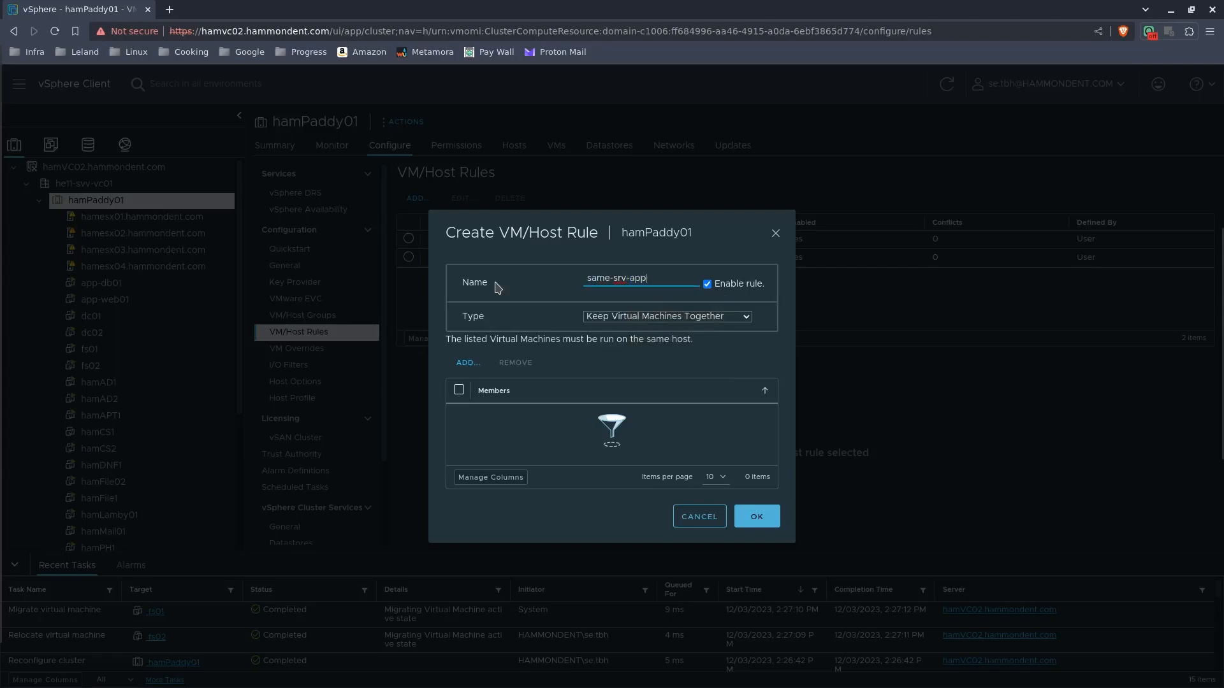
{"action": "left_click", "coordinate": [735, 318]}
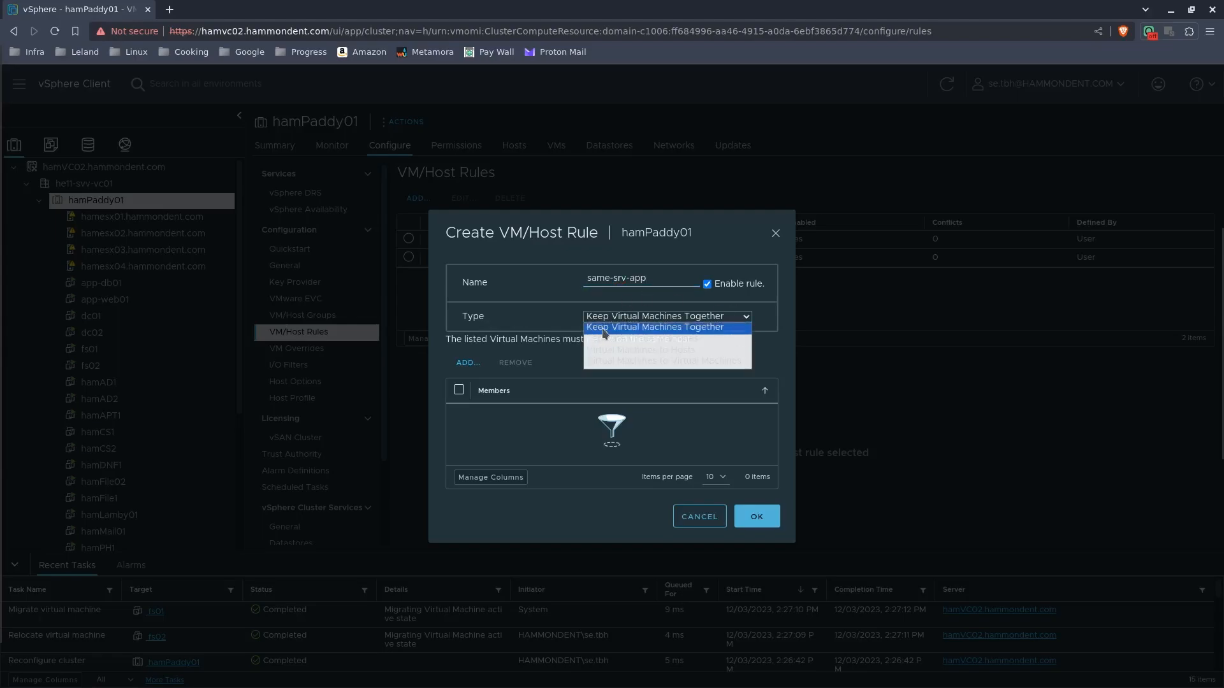
{"action": "left_click", "coordinate": [738, 328]}
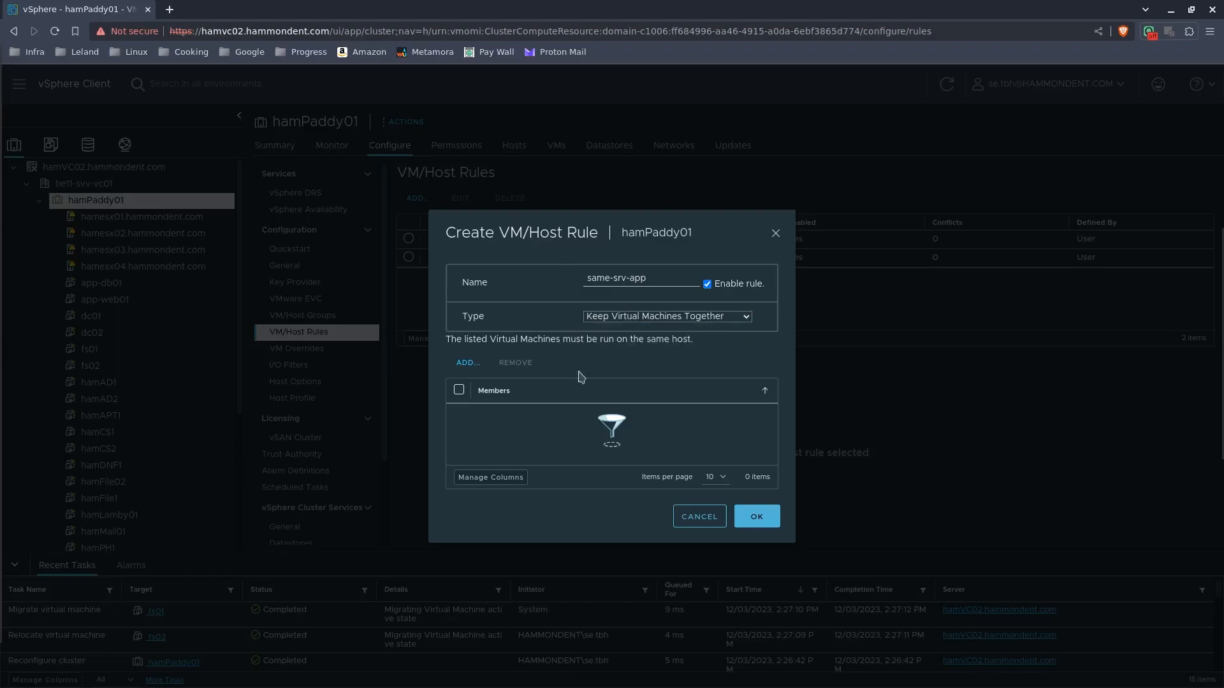
- Add app-db01 and app-web01 as members of the same-srv-app rule and create the rule
{"action": "left_click", "coordinate": [466, 363]}
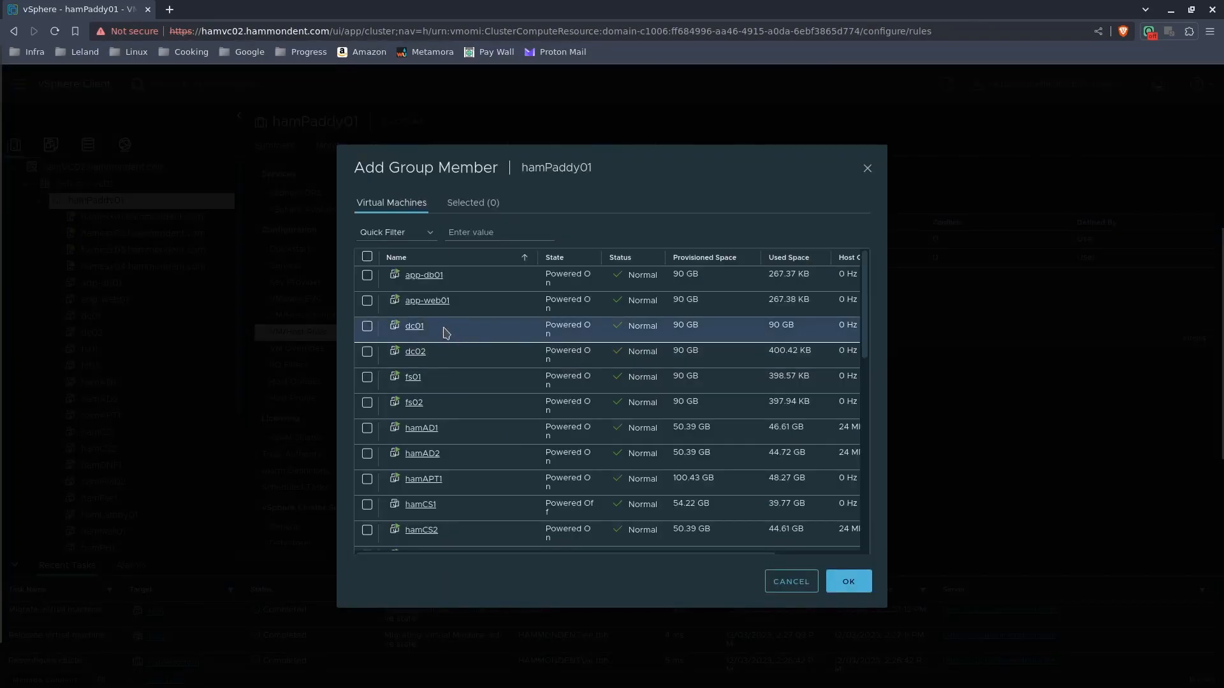
{"action": "left_click", "coordinate": [367, 301]}
{"action": "left_click", "coordinate": [396, 281]}
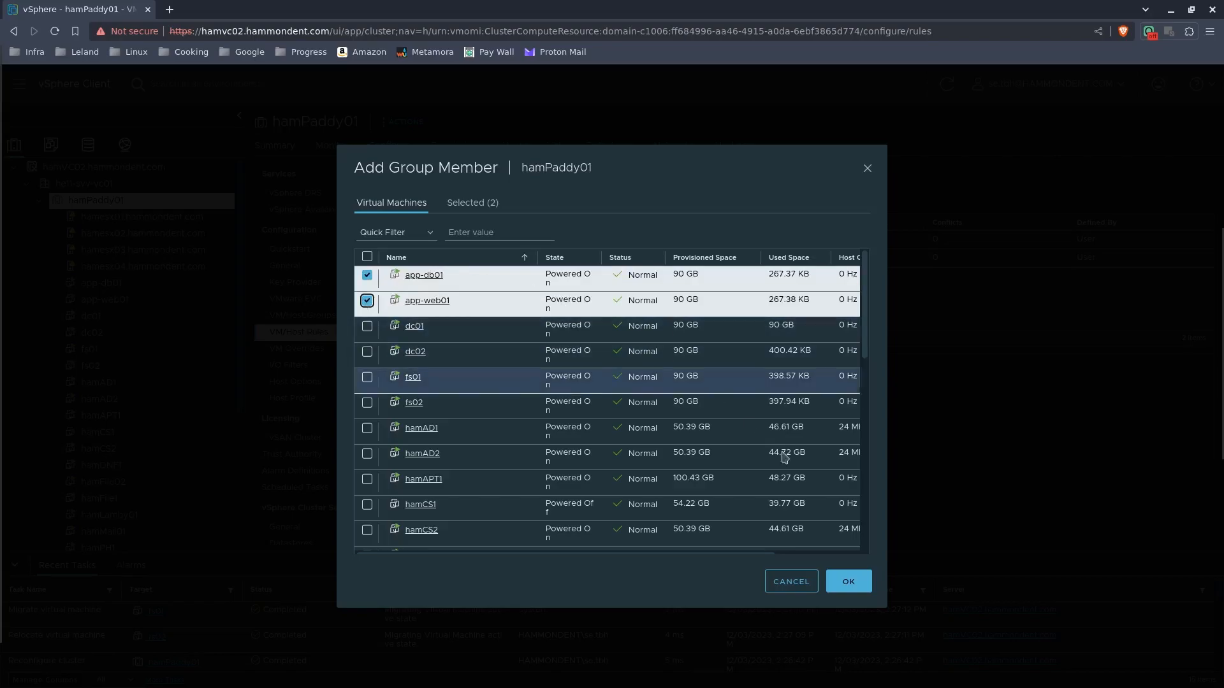
{"action": "left_click", "coordinate": [848, 582]}
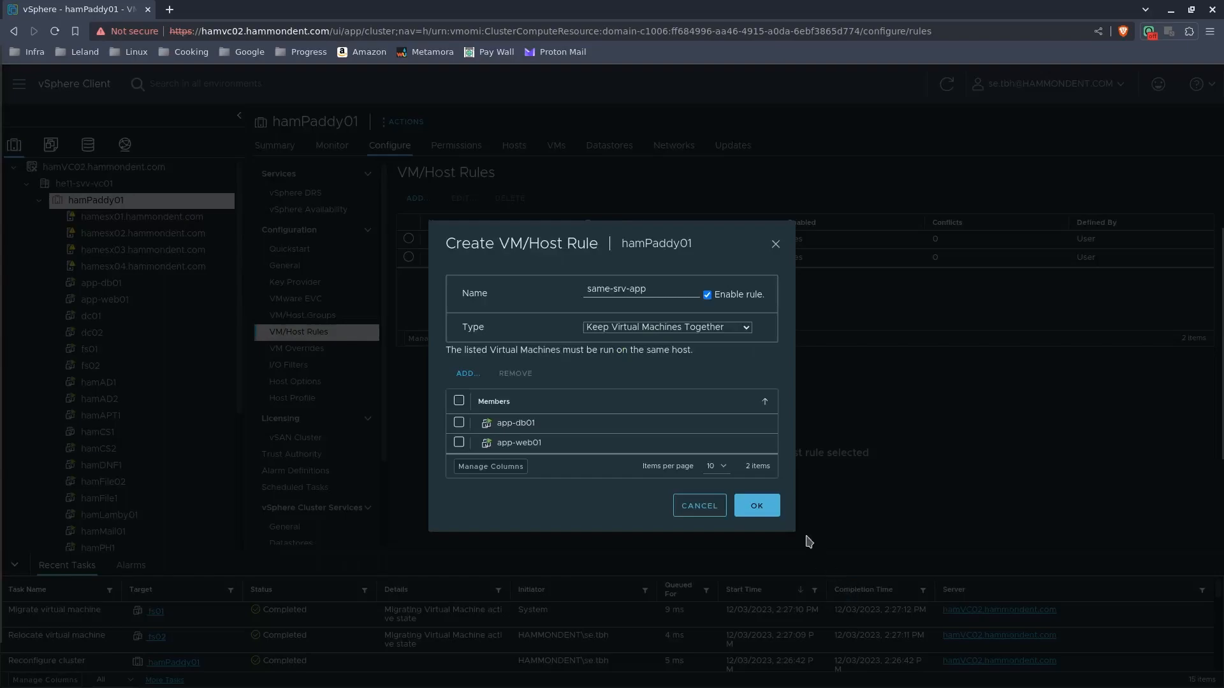
{"action": "left_click", "coordinate": [756, 505]}
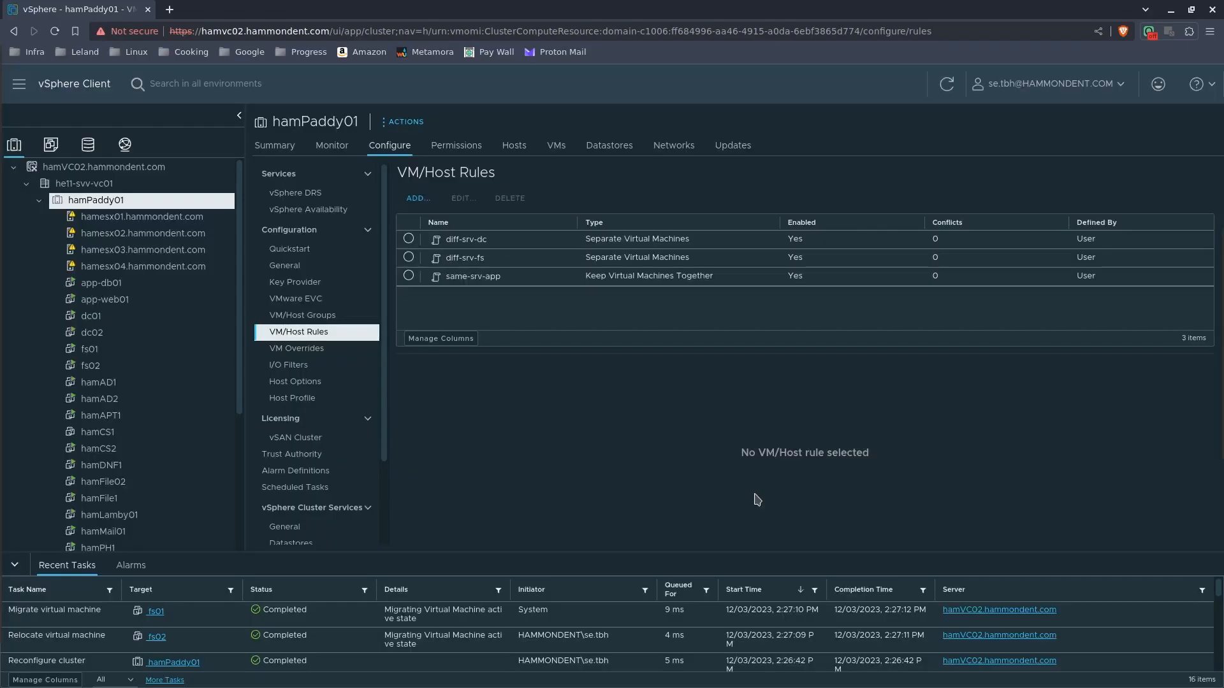
- Review the details of the same-srv-app rule and check which hosts app-db01 and app-web01 are running on
{"action": "left_click", "coordinate": [510, 281]}
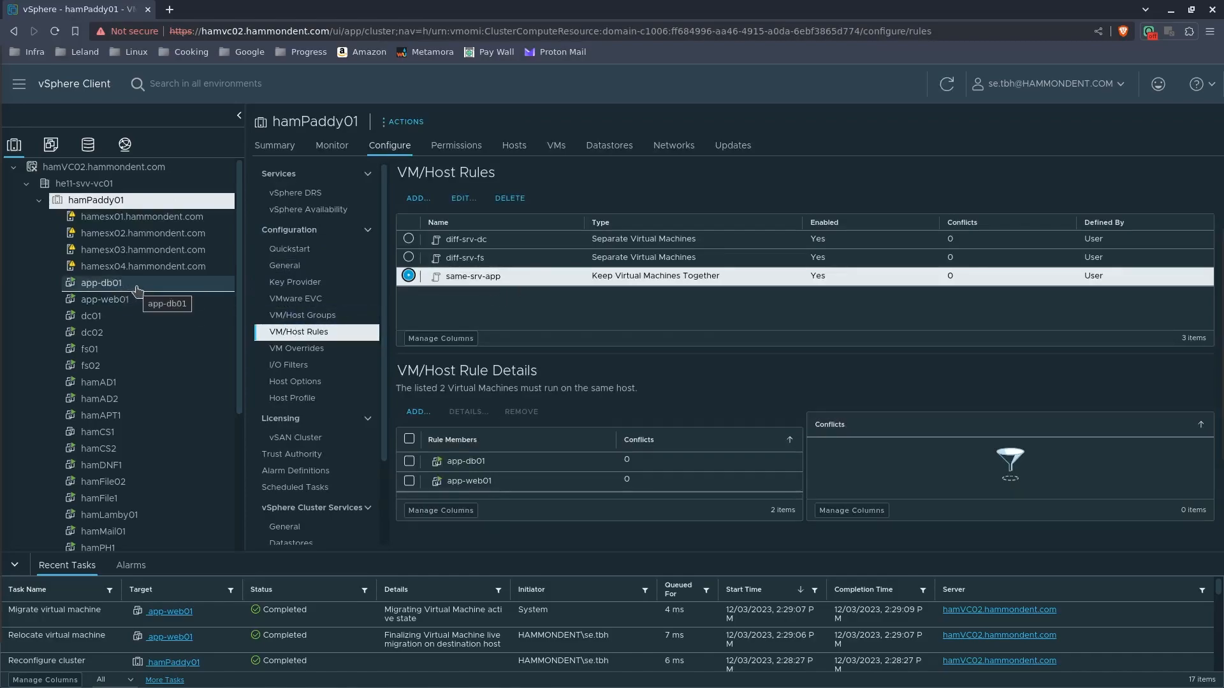
{"action": "left_click", "coordinate": [129, 288]}
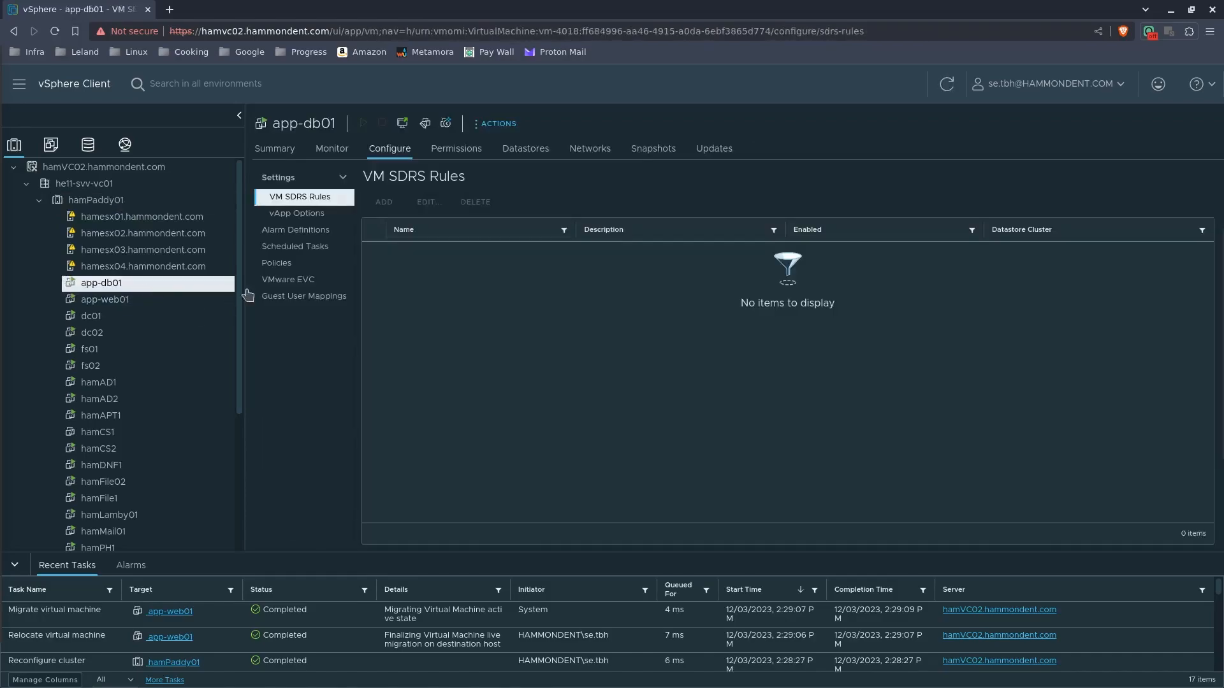
{"action": "left_click", "coordinate": [275, 149]}
{"action": "scroll", "coordinate": [861, 419], "scroll_direction": "down", "scroll_amount": 3}
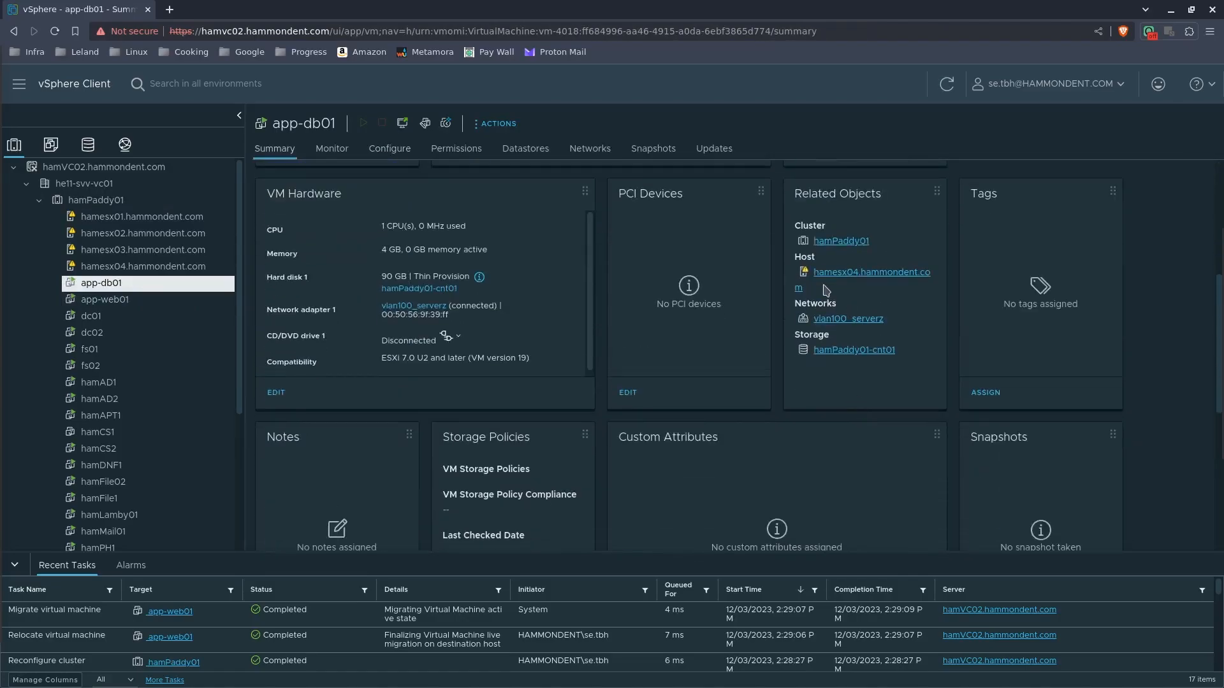
{"action": "left_click", "coordinate": [195, 298]}
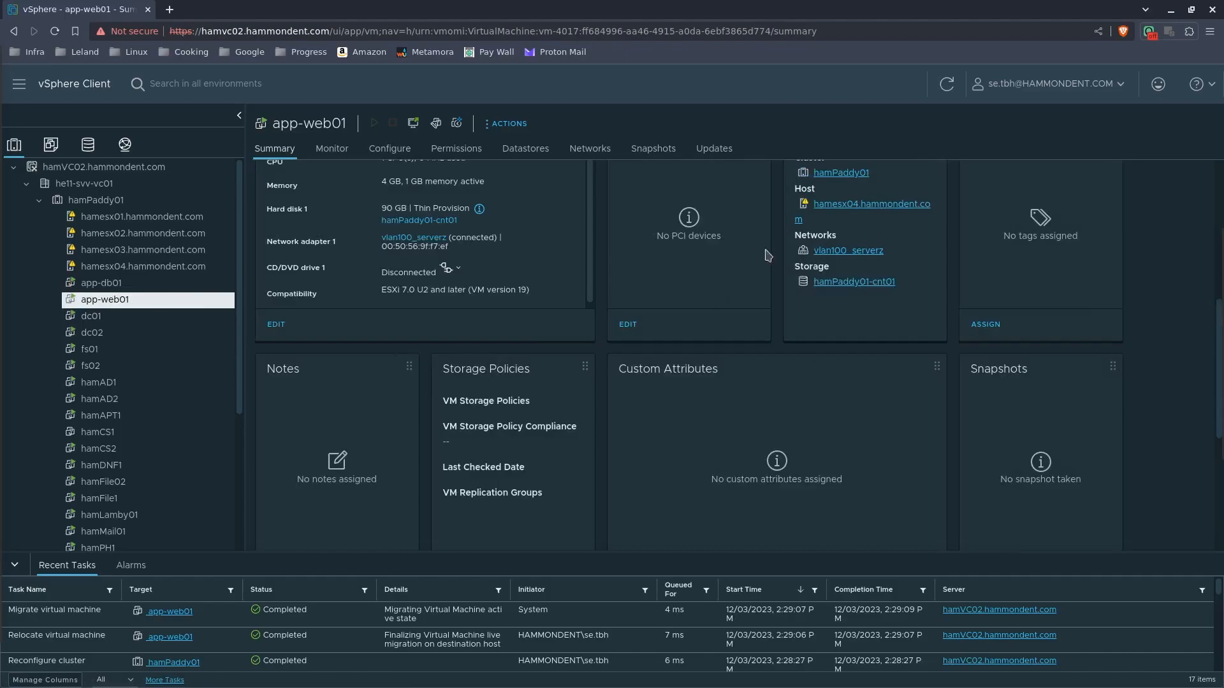
- Migrate app-web01 to host hamesx01.hammondent.com, changing only the compute resource
{"action": "right_click", "coordinate": [213, 303]}
{"action": "left_click", "coordinate": [261, 284]}
{"action": "left_click", "coordinate": [940, 585]}
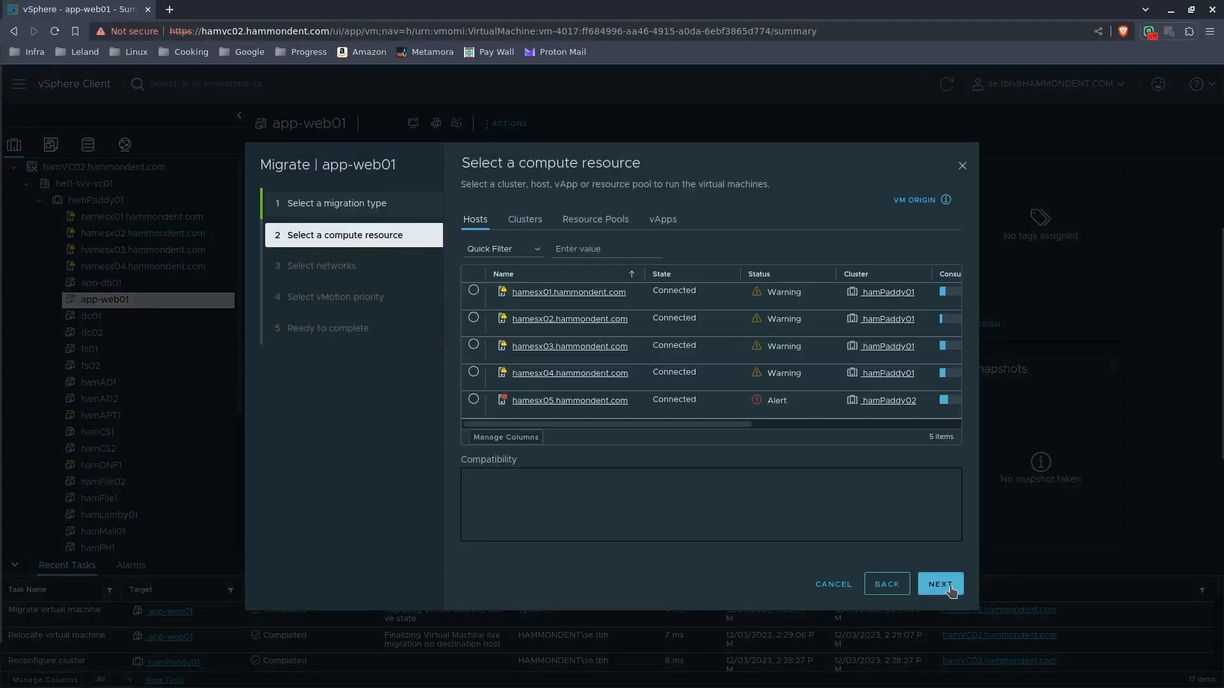
{"action": "left_click", "coordinate": [474, 291]}
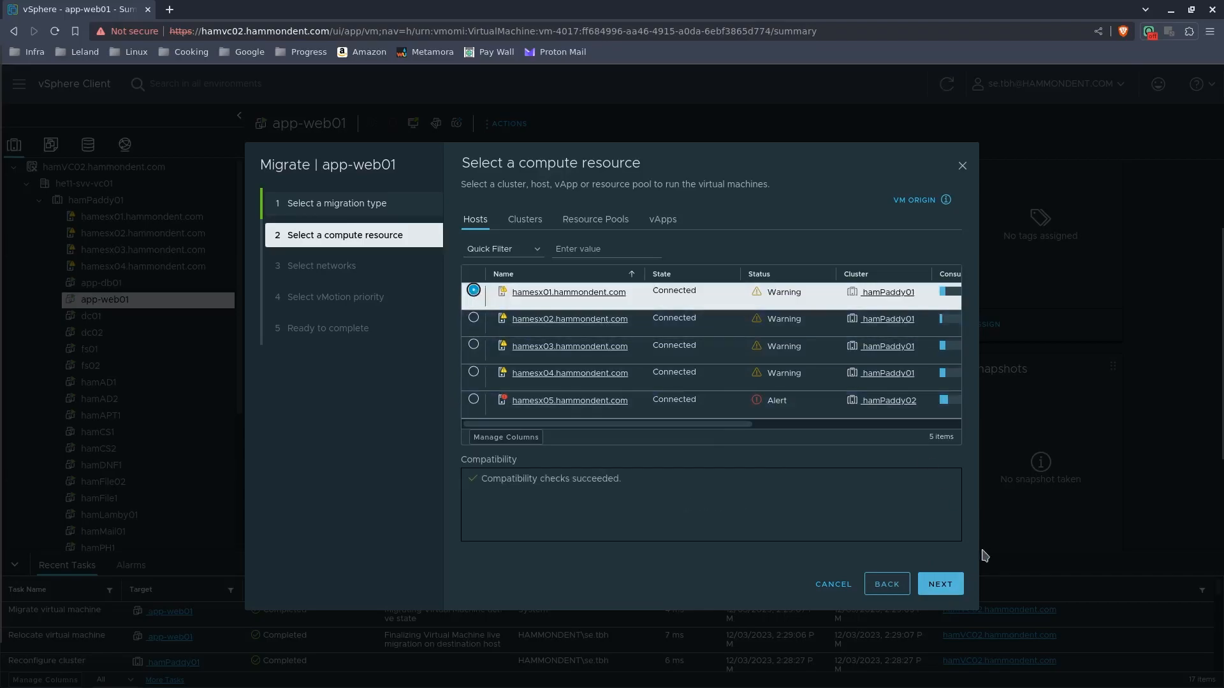
{"action": "left_click", "coordinate": [940, 585]}
{"action": "left_click", "coordinate": [940, 585]}
{"action": "left_click", "coordinate": [941, 584]}
{"action": "left_click", "coordinate": [939, 585]}
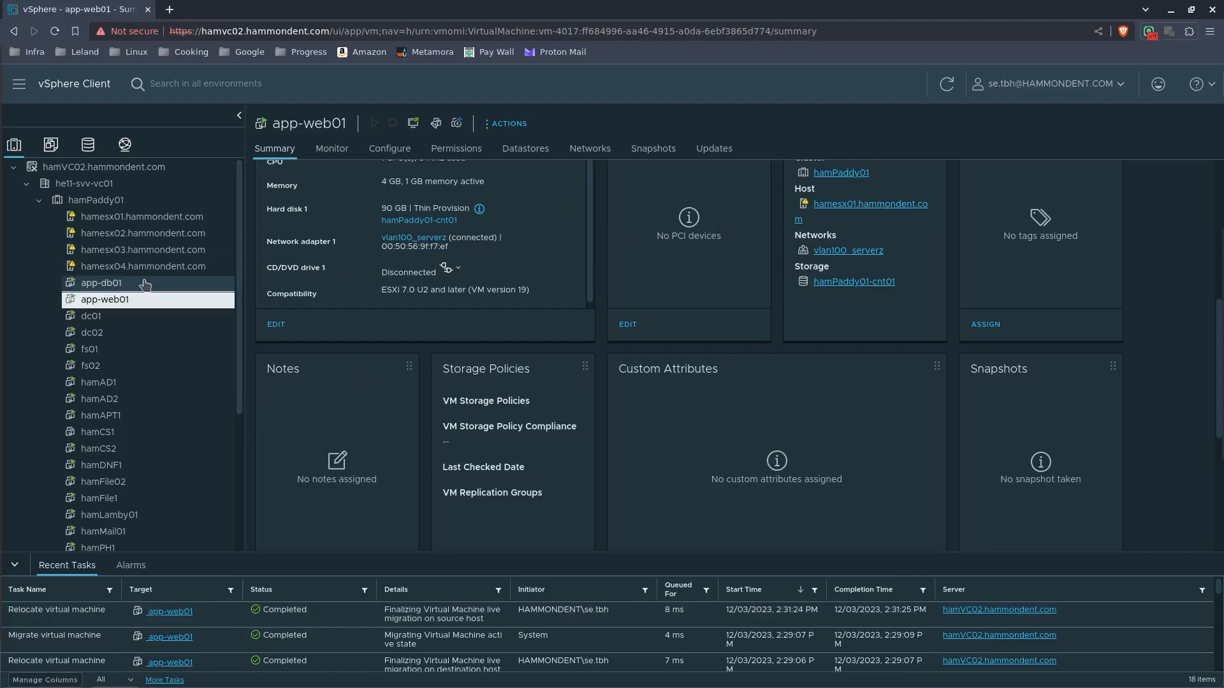
- Check which host the virtual machine app-db01 is running on after the app-web01 migration
{"action": "left_click", "coordinate": [143, 283]}
{"action": "scroll", "coordinate": [452, 251], "scroll_direction": "up", "scroll_amount": 5}
{"action": "scroll", "coordinate": [452, 250], "scroll_direction": "down", "scroll_amount": 4}
{"action": "scroll", "coordinate": [450, 249], "scroll_direction": "up", "scroll_amount": 2}
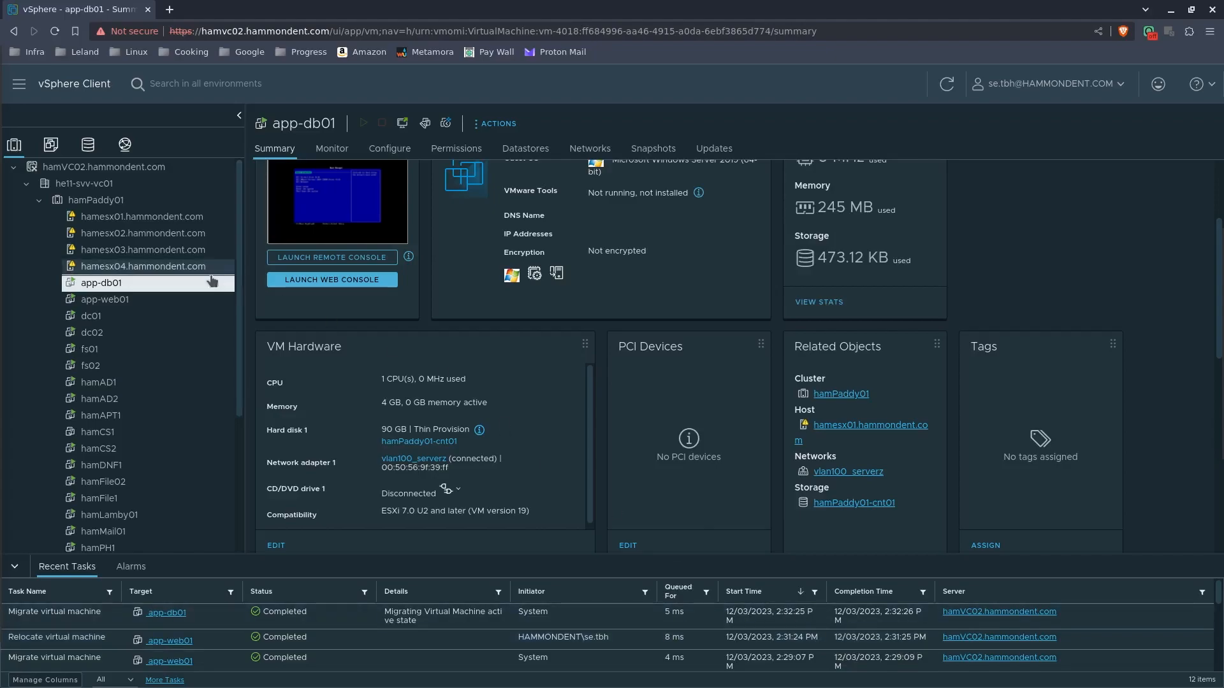
- Open the VM/Host Groups settings of the cluster hamPaddy01
{"action": "left_click", "coordinate": [137, 200]}
{"action": "right_click", "coordinate": [141, 202]}
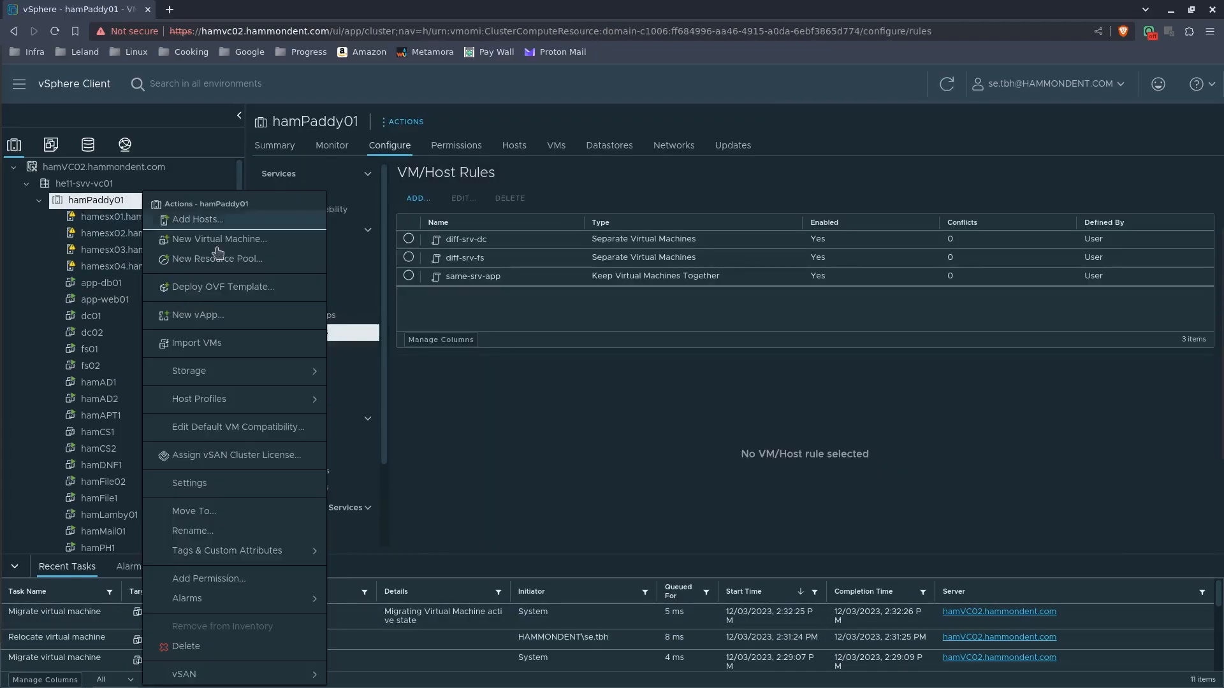
{"action": "left_click", "coordinate": [244, 481]}
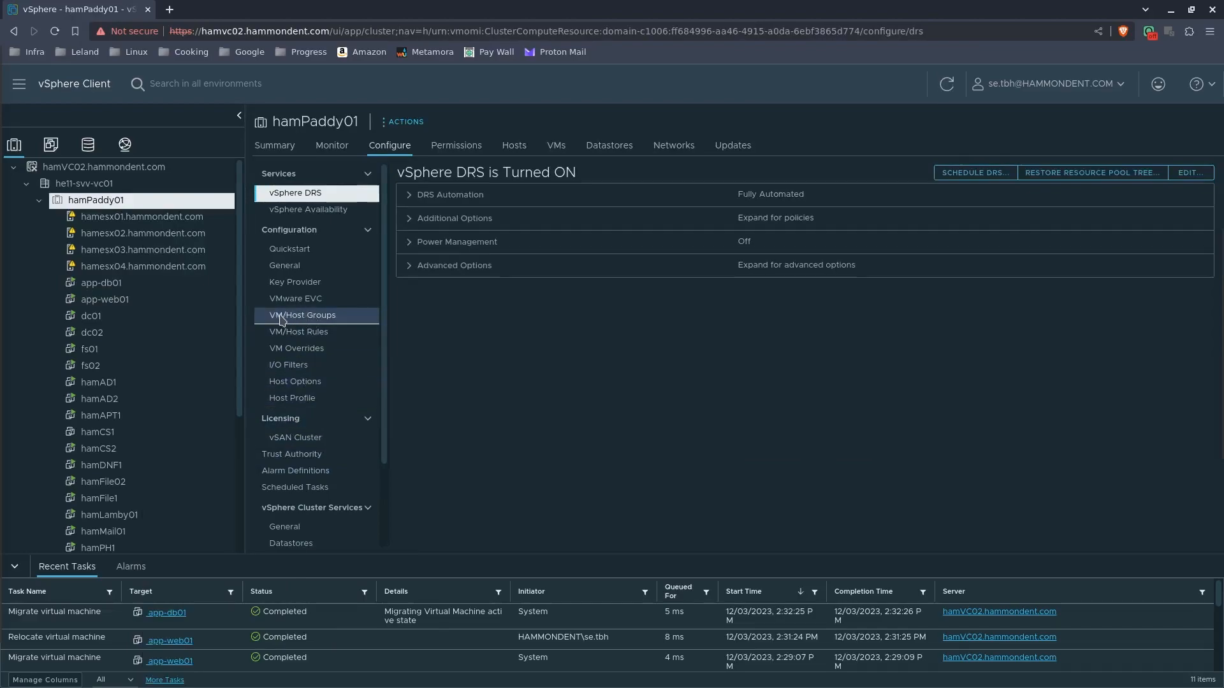
{"action": "left_click", "coordinate": [345, 318]}
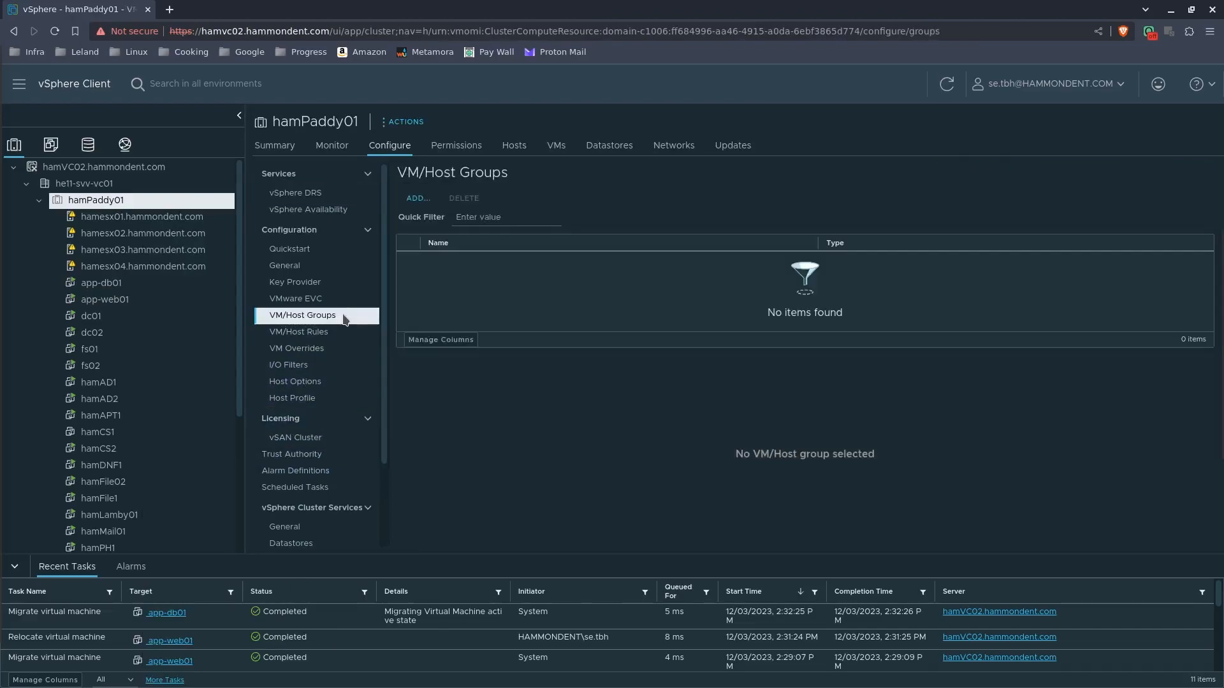
- Start a new VM/Host group named lic-vm with the type VM Group
{"action": "left_click", "coordinate": [415, 199]}
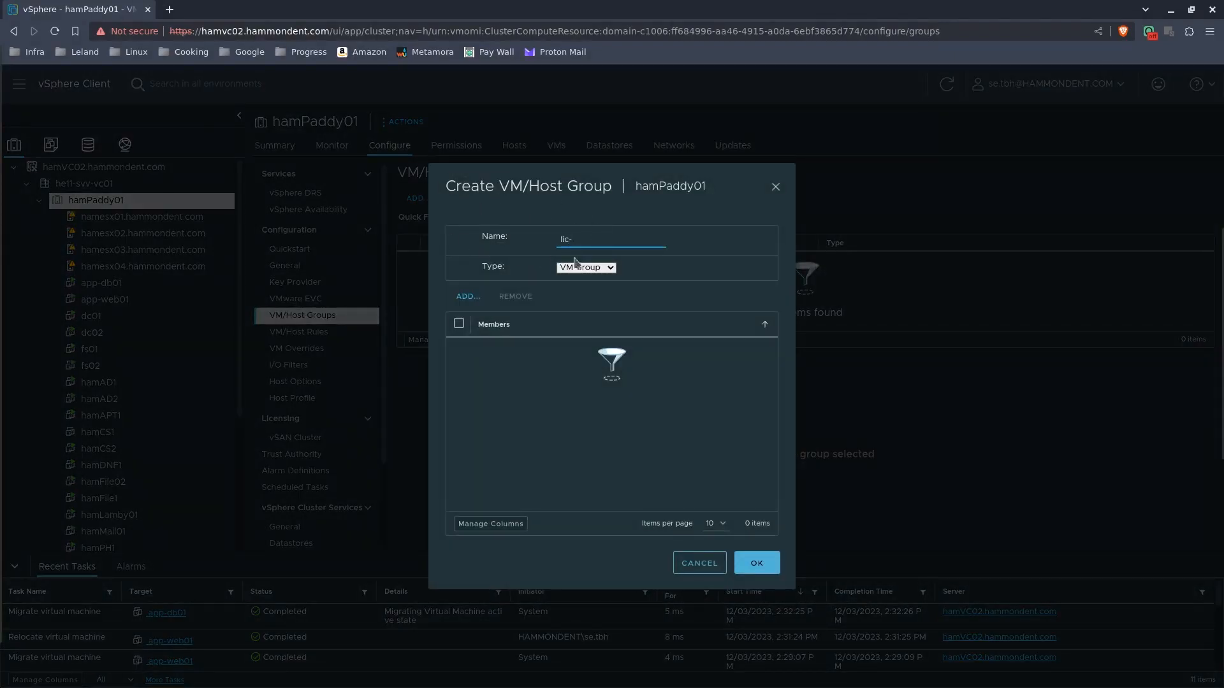
{"action": "left_click", "coordinate": [606, 268]}
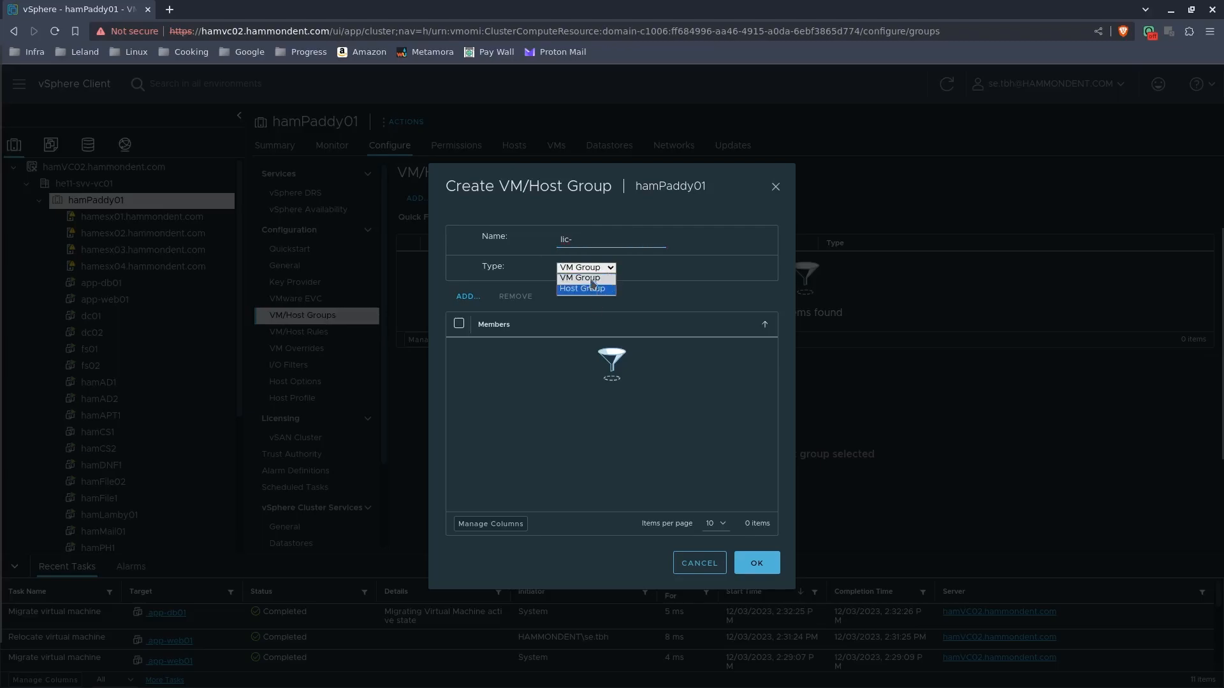
{"action": "left_click", "coordinate": [604, 238]}
{"action": "type", "text": "vm"}
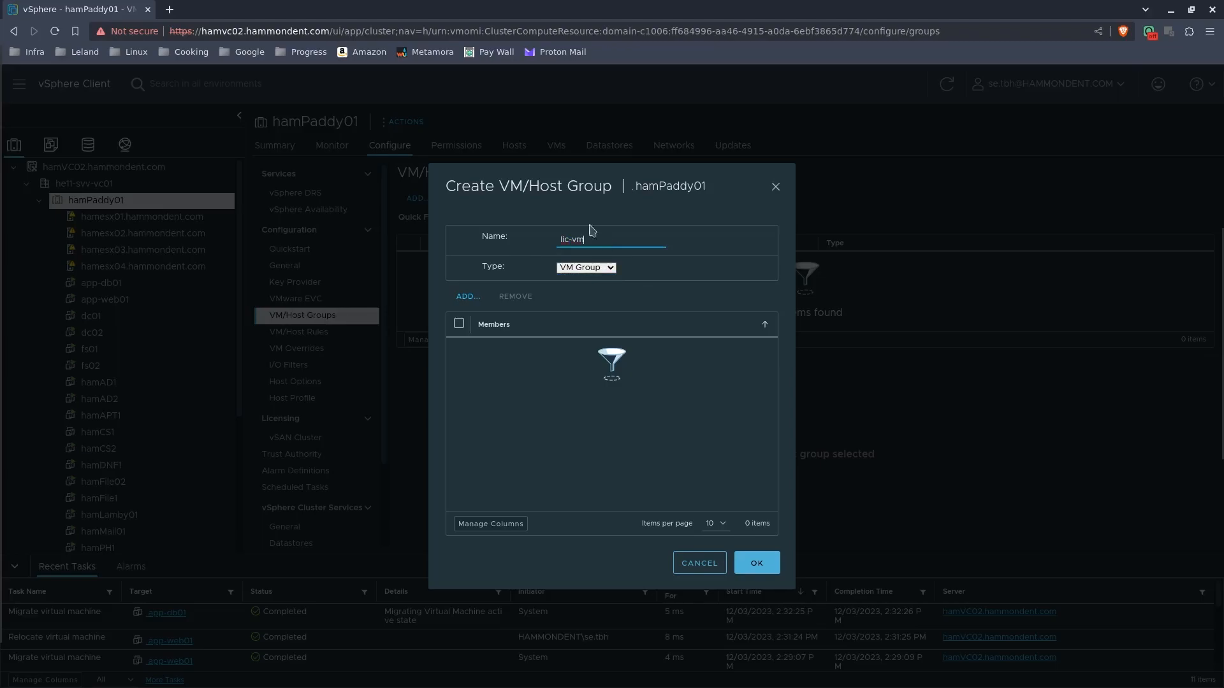
- Add the virtual machine app-db01 as a member of the lic-vm group
{"action": "left_click", "coordinate": [464, 297]}
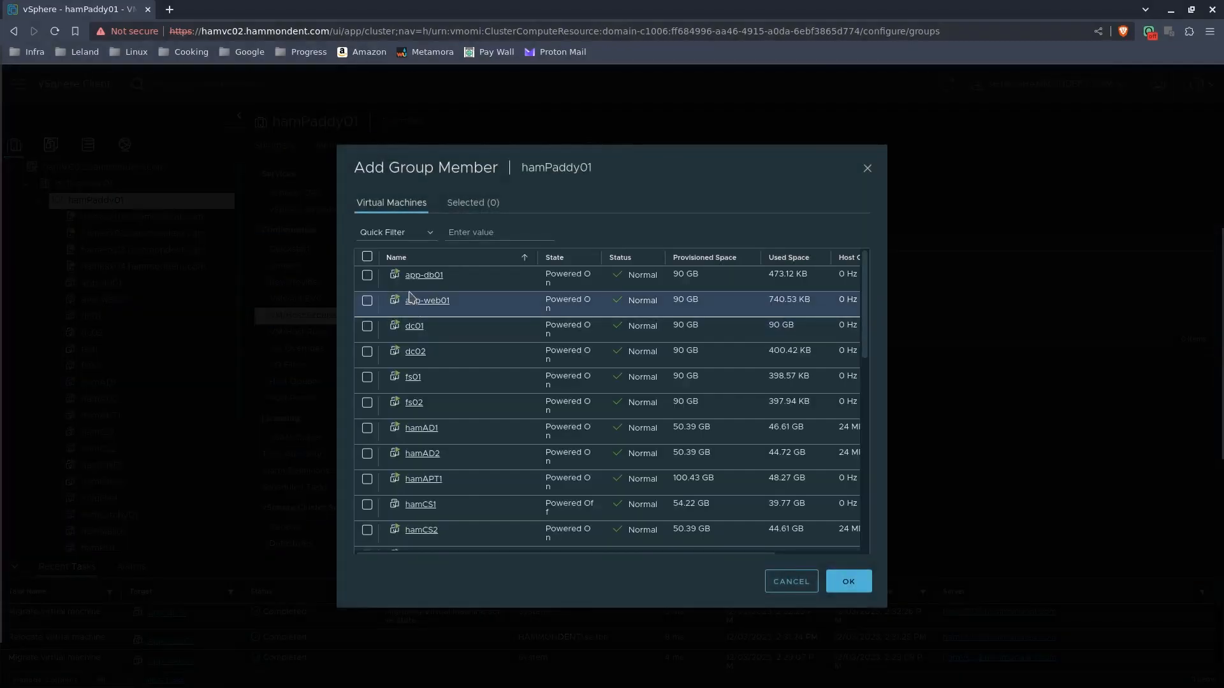
{"action": "left_click", "coordinate": [361, 280]}
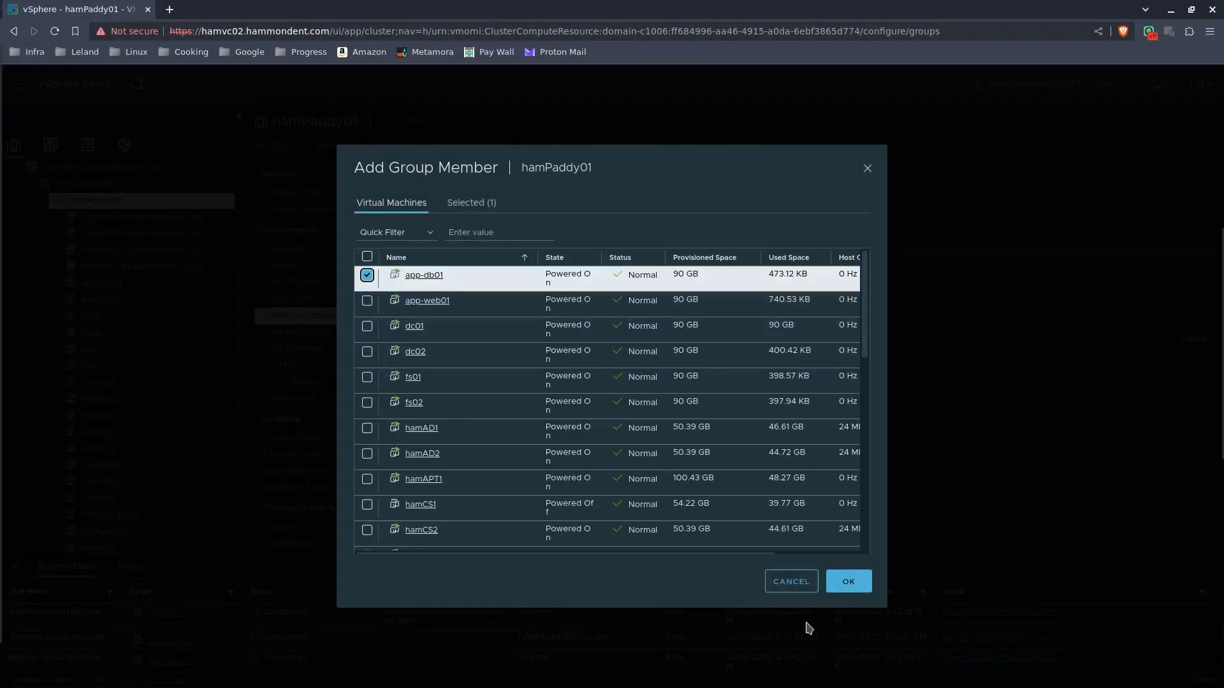
{"action": "left_click", "coordinate": [840, 586]}
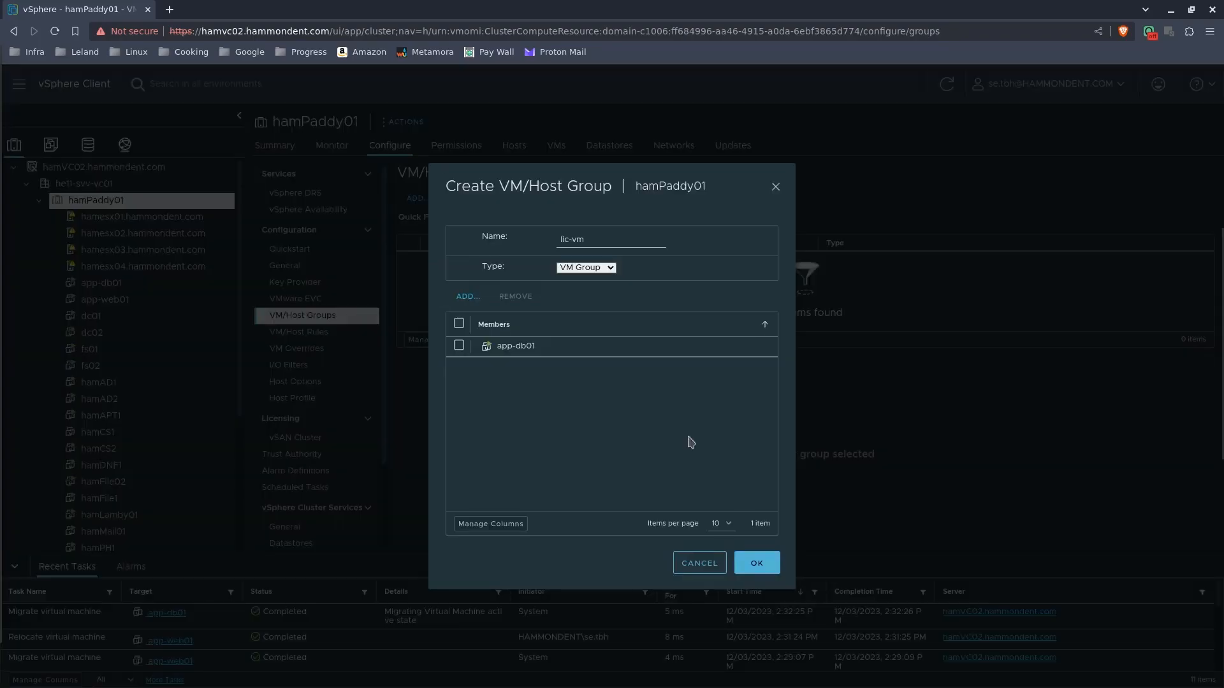
- Save the lic-vm group and start another VM/Host group named lic-host with the type Host Group
{"action": "left_click", "coordinate": [759, 563]}
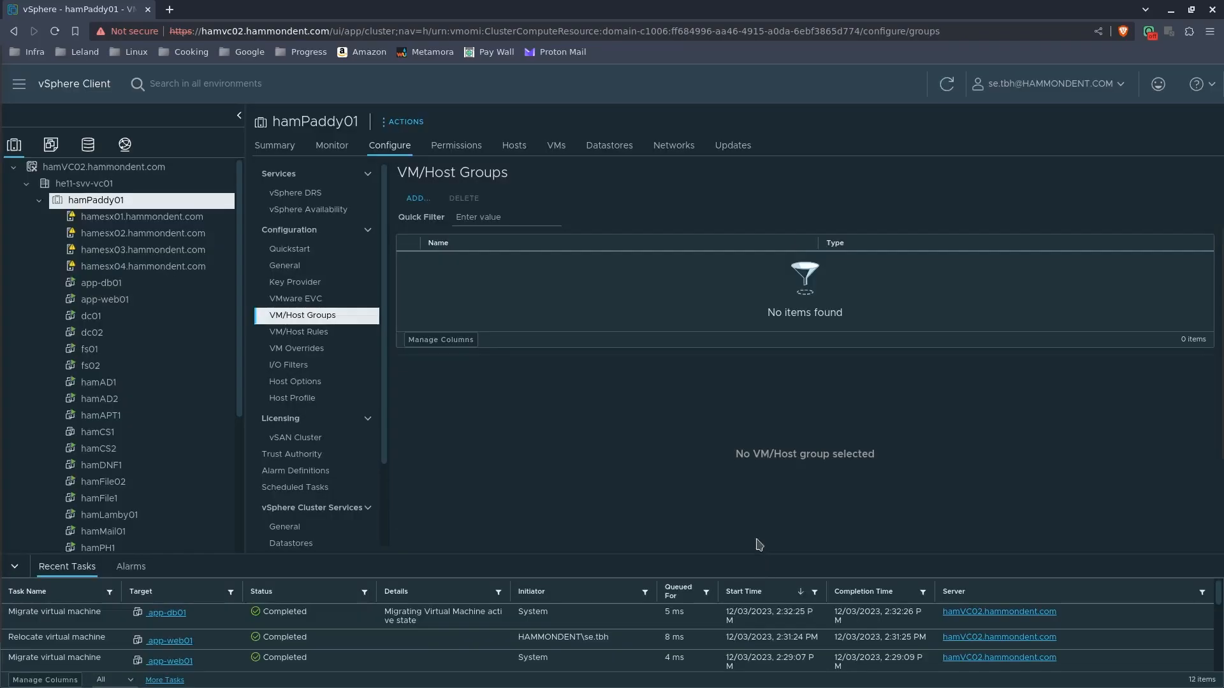
{"action": "left_click", "coordinate": [418, 198]}
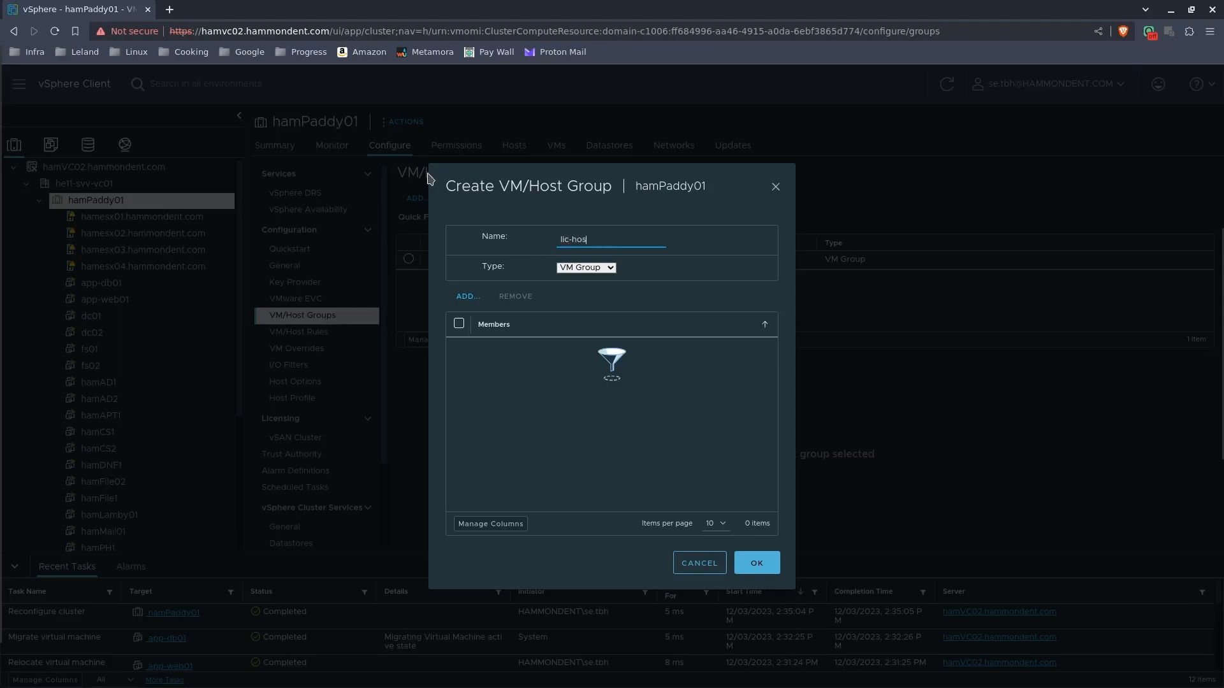
{"action": "left_click", "coordinate": [589, 269]}
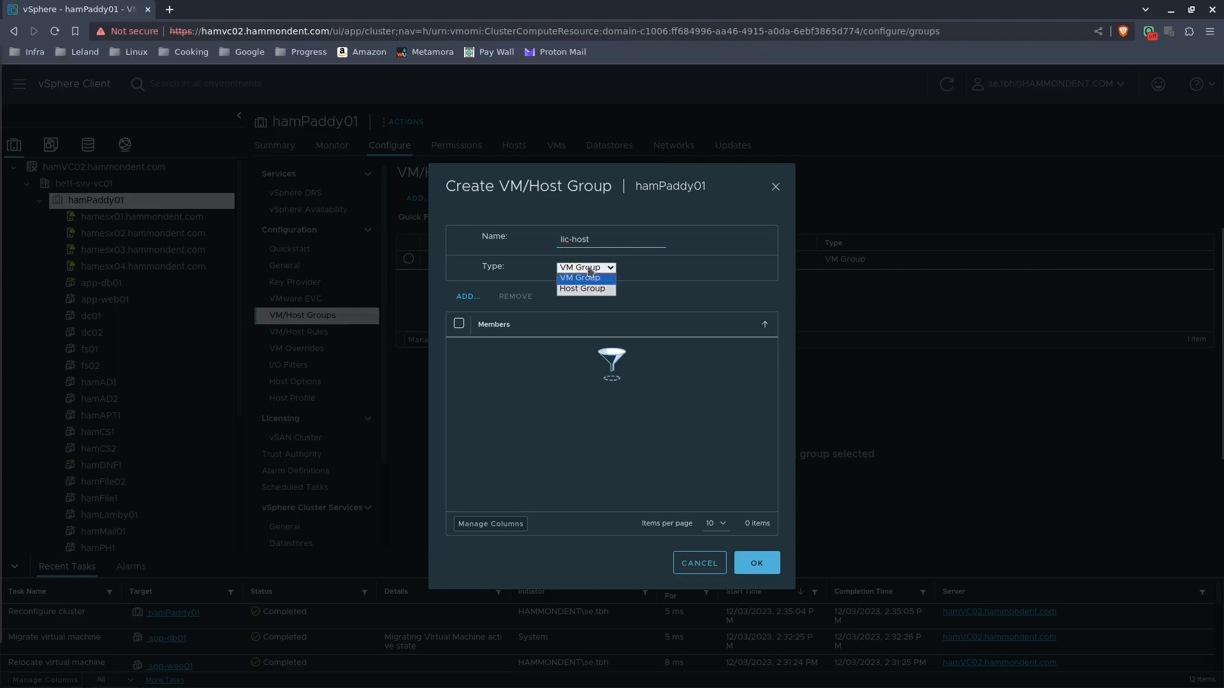
{"action": "left_click", "coordinate": [592, 290]}
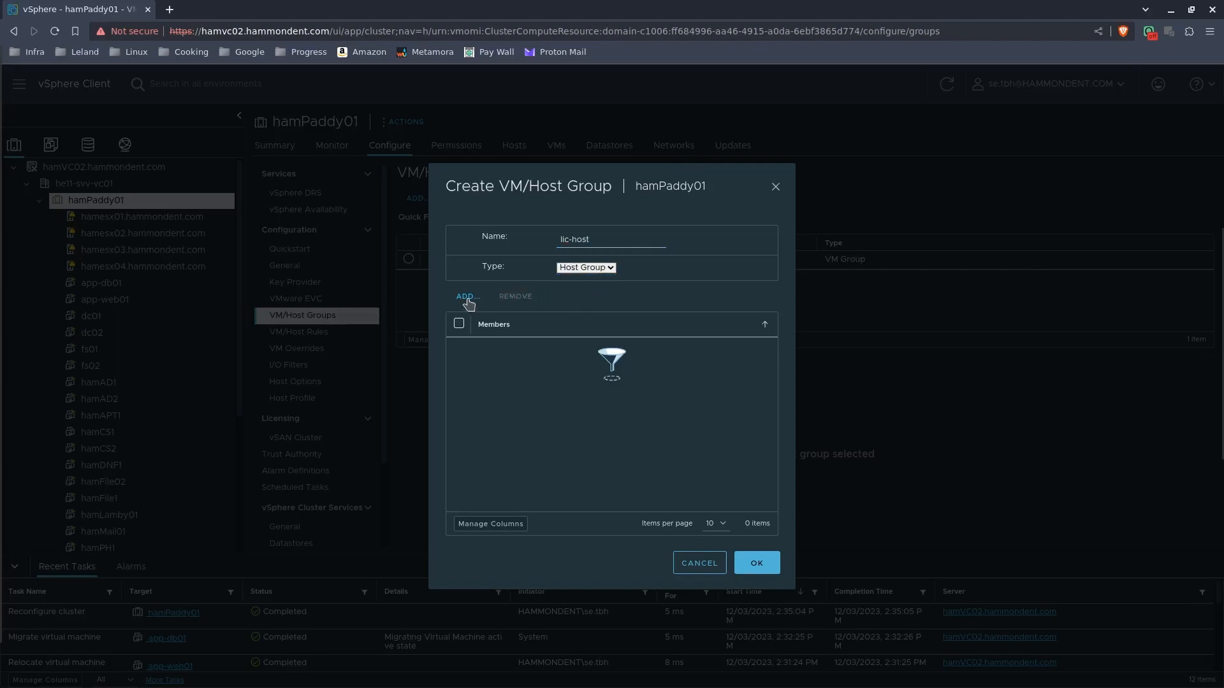
- Add the host hamesx04.hammondent.com as a member of the lic-host group and save the group
{"action": "left_click", "coordinate": [468, 296]}
{"action": "left_click", "coordinate": [367, 356]}
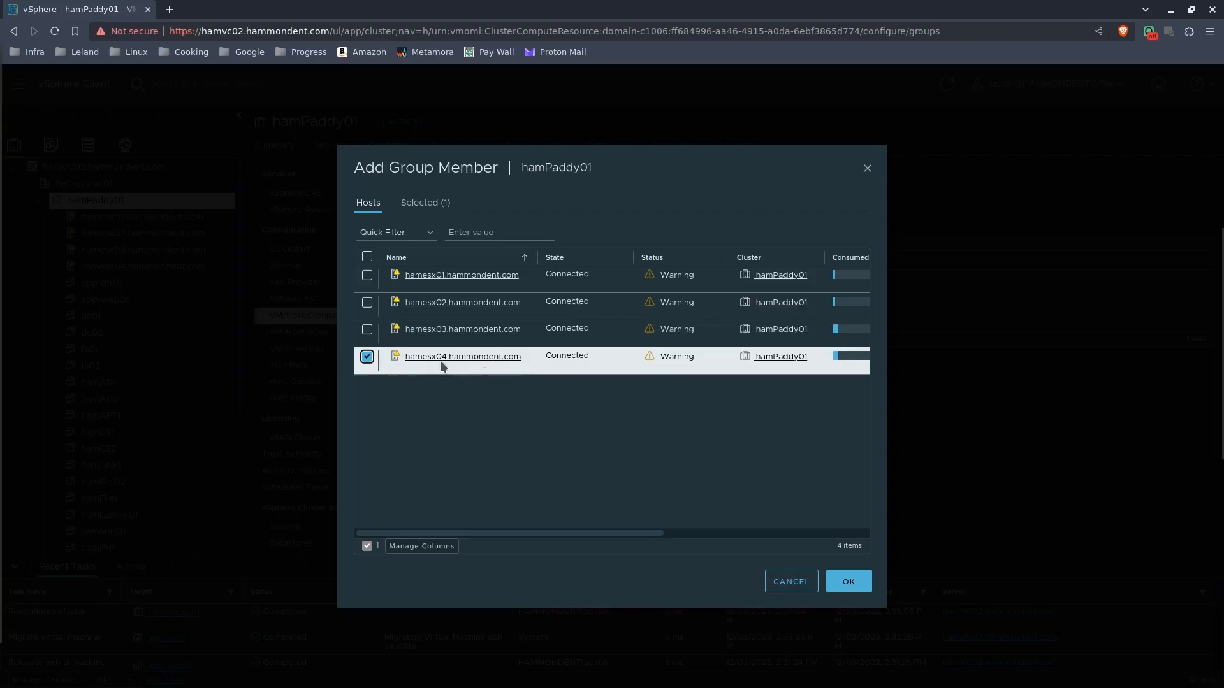
{"action": "left_click", "coordinate": [848, 581]}
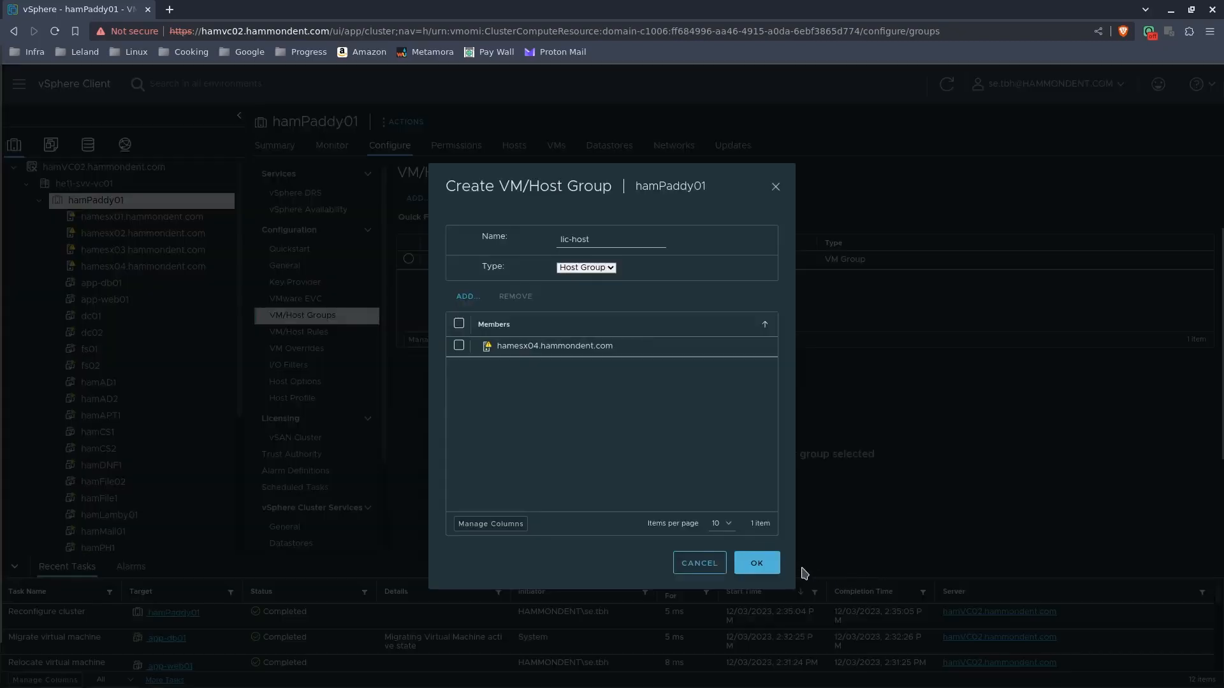
{"action": "left_click", "coordinate": [759, 565]}
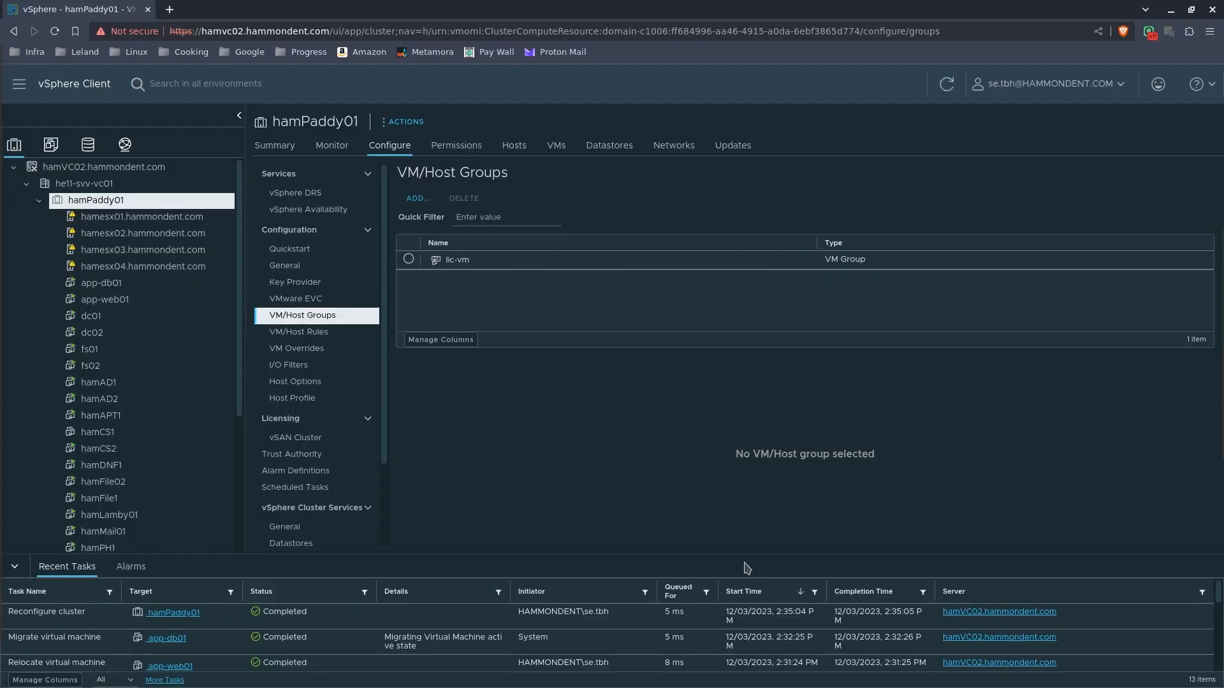
- Check which host the virtual machine app-db01 is running on, and return to the cluster hamPaddy01
{"action": "left_click", "coordinate": [121, 284]}
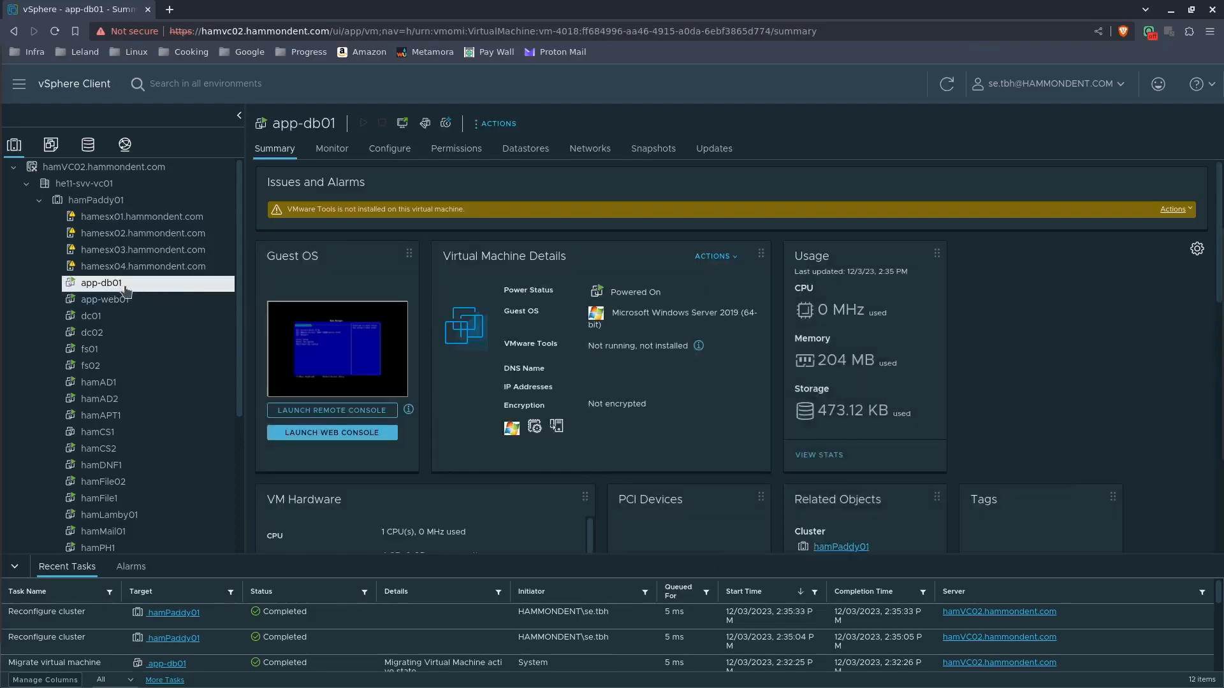
{"action": "scroll", "coordinate": [905, 494], "scroll_direction": "down", "scroll_amount": 4}
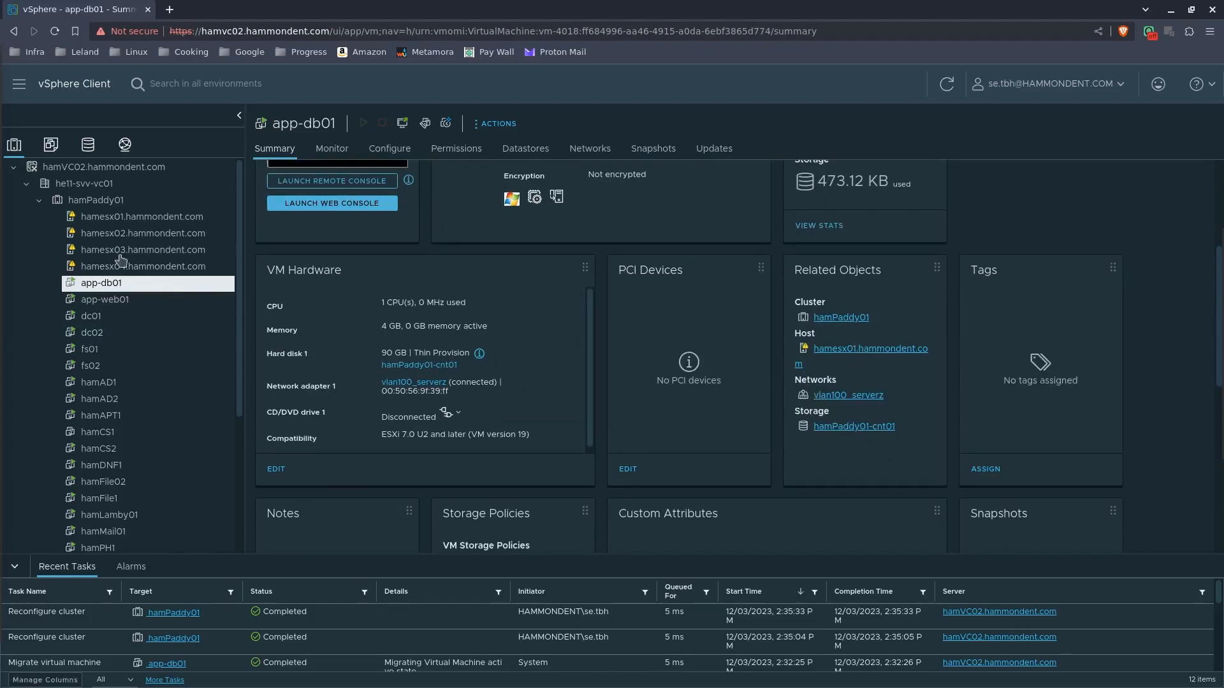
{"action": "left_click", "coordinate": [151, 203]}
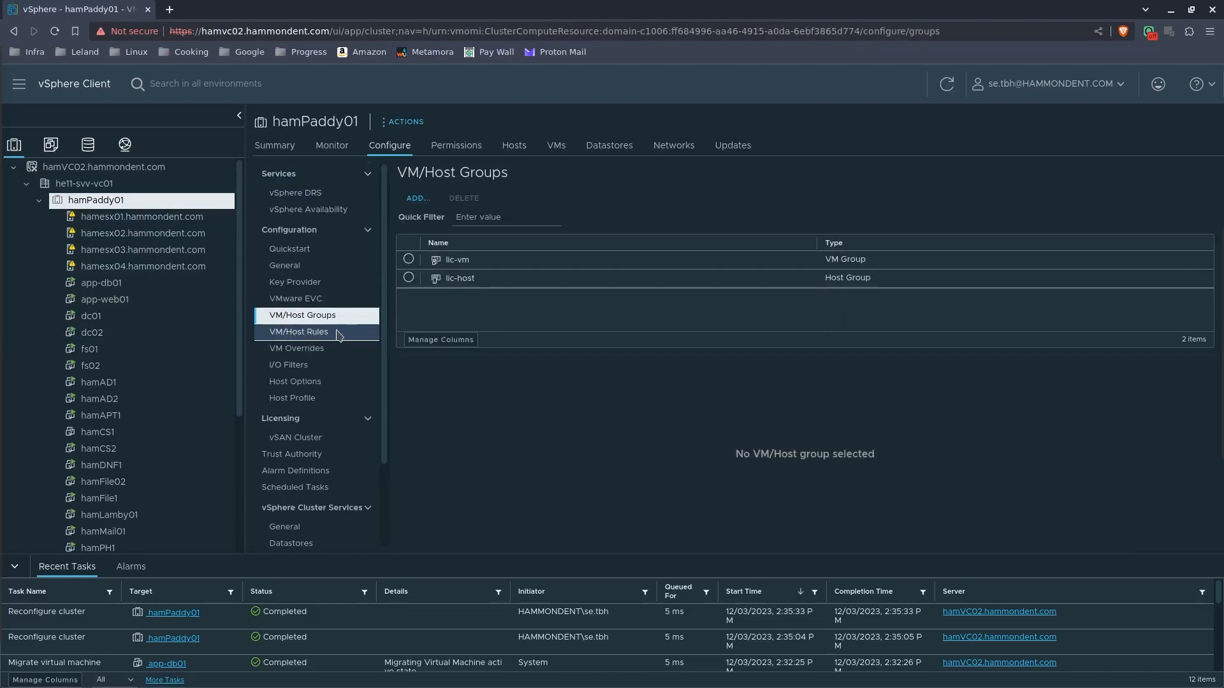
- Start a new VM/Host rule named lic-db on the cluster hamPaddy01
{"action": "left_click", "coordinate": [338, 335]}
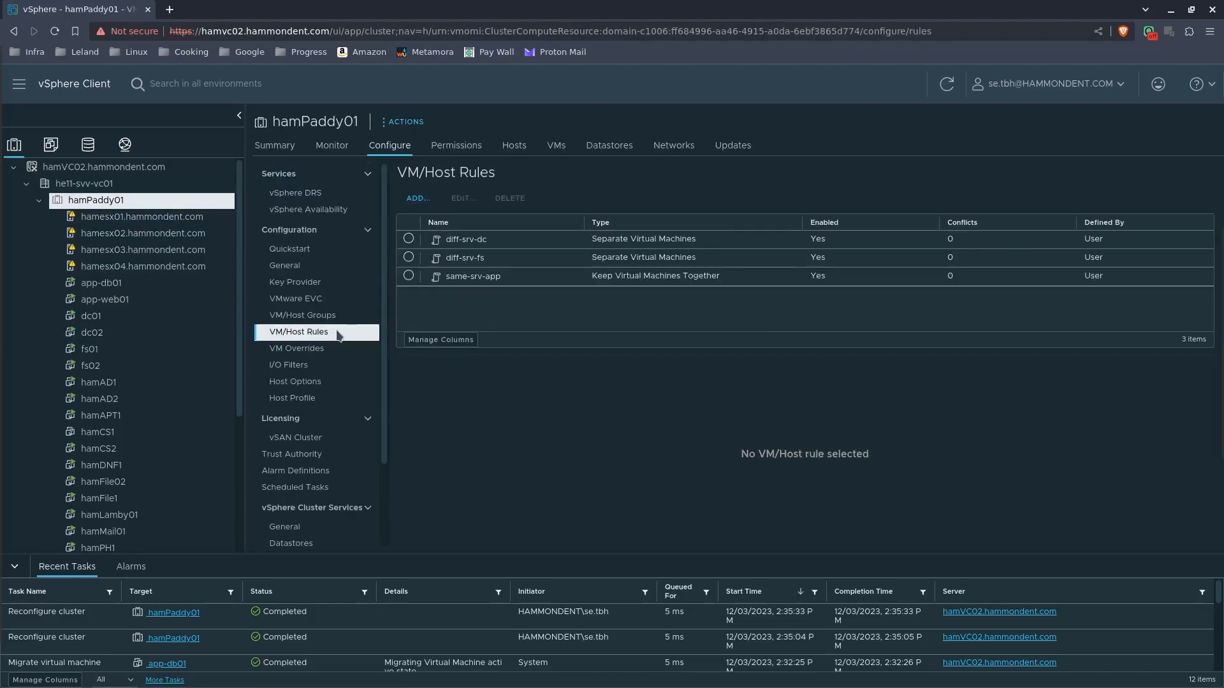
{"action": "left_click", "coordinate": [413, 204]}
{"action": "left_click", "coordinate": [611, 281]}
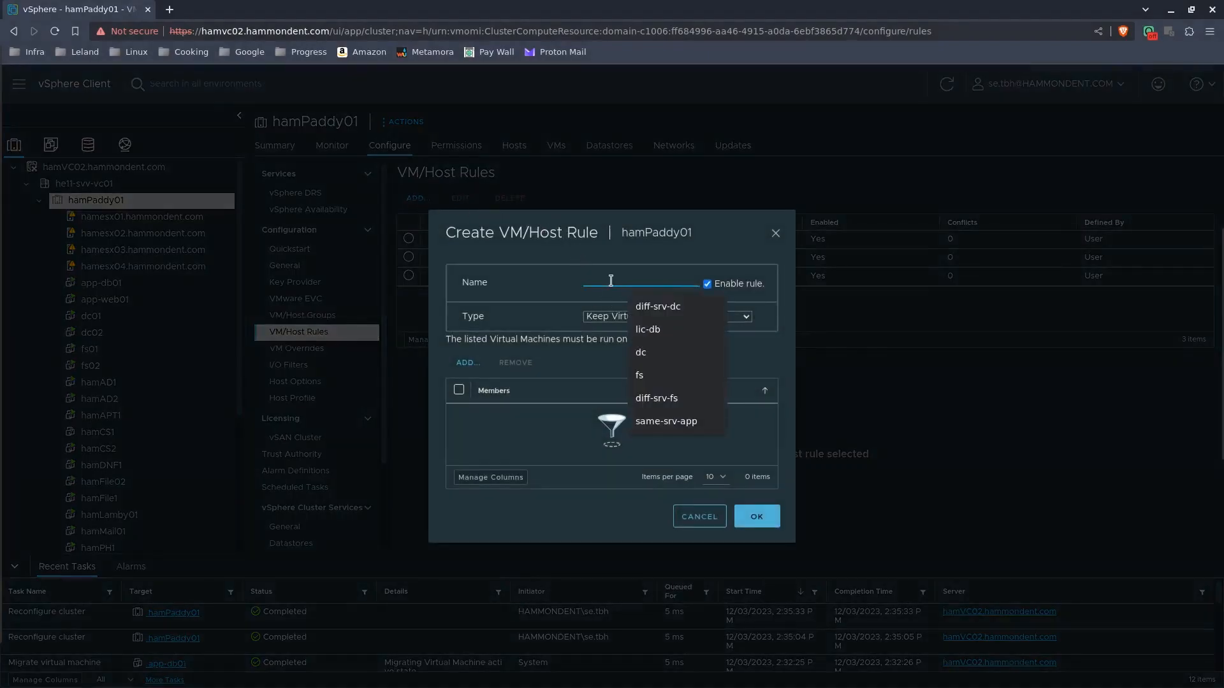
{"action": "key", "text": "Down"}
{"action": "key", "text": "Down"}
{"action": "key", "text": "Down"}
{"action": "key", "text": "Up"}
{"action": "key", "text": "Return"}
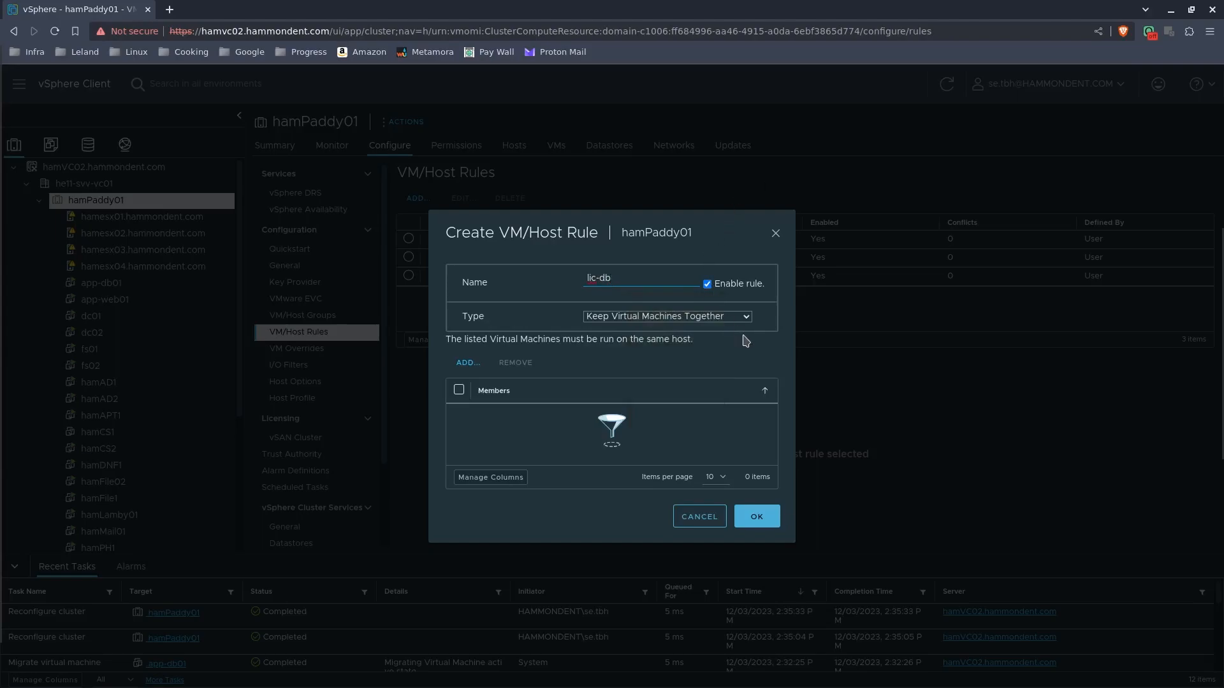
- Set the lic-db rule's type to Virtual Machines to Hosts, with lic-host as the host group
{"action": "left_click", "coordinate": [731, 318]}
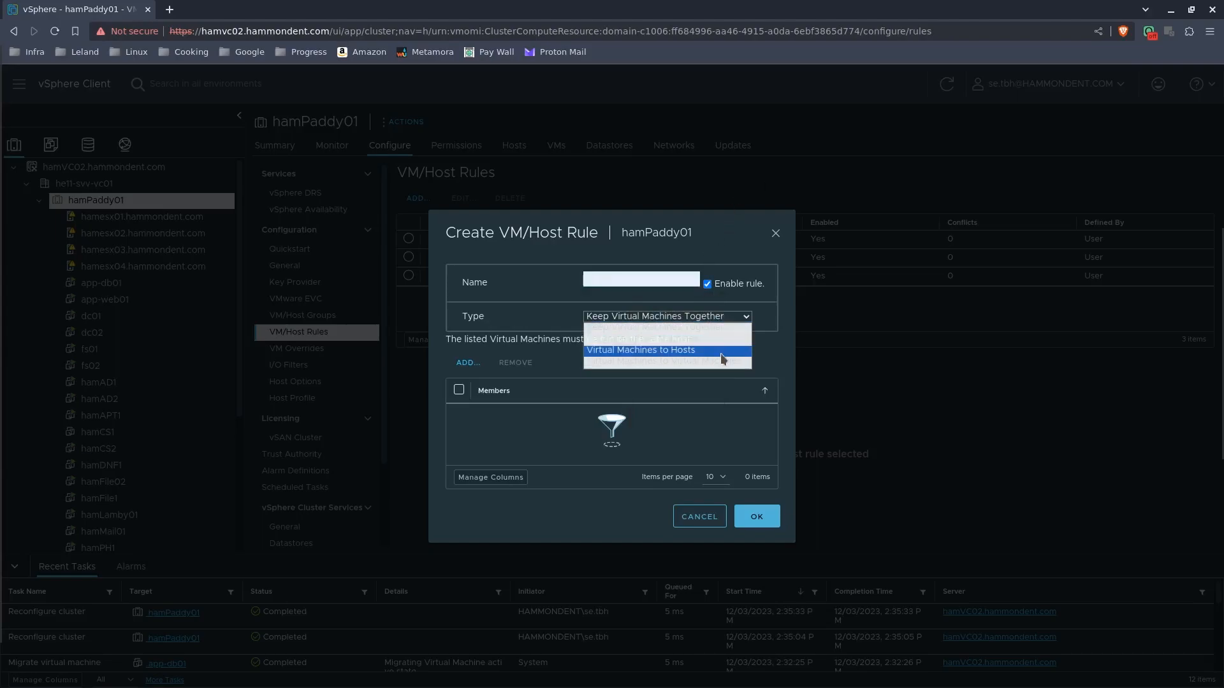
{"action": "left_click", "coordinate": [721, 352]}
{"action": "left_click", "coordinate": [517, 408]}
{"action": "left_click", "coordinate": [517, 409]}
{"action": "left_click", "coordinate": [565, 456]}
{"action": "left_click", "coordinate": [568, 467]}
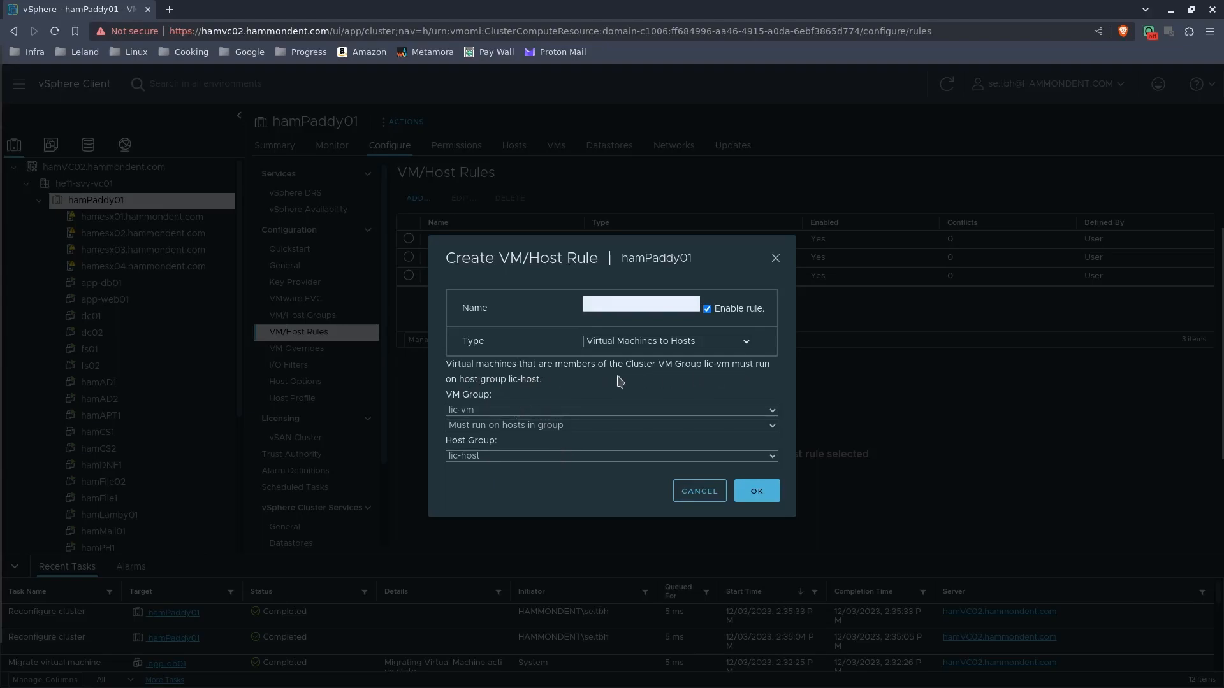
- Require the VM group lic-vm to follow "Must run on hosts in group" and save the lic-db rule
{"action": "left_click", "coordinate": [532, 411]}
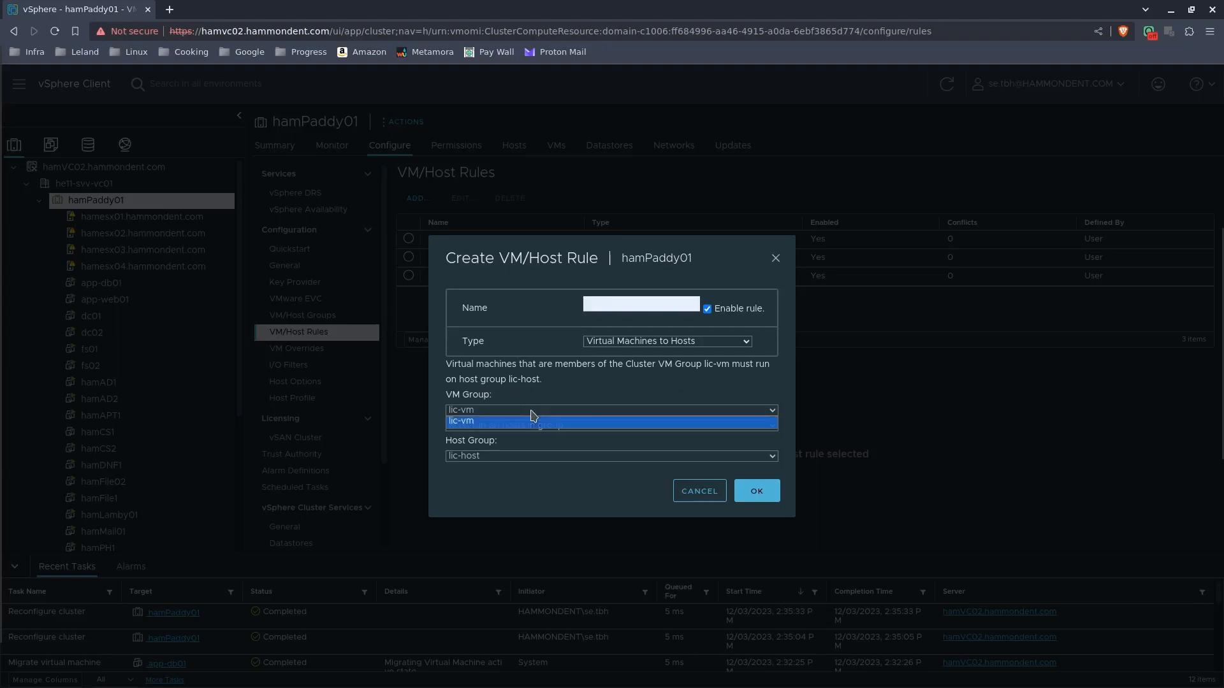
{"action": "left_click", "coordinate": [569, 412]}
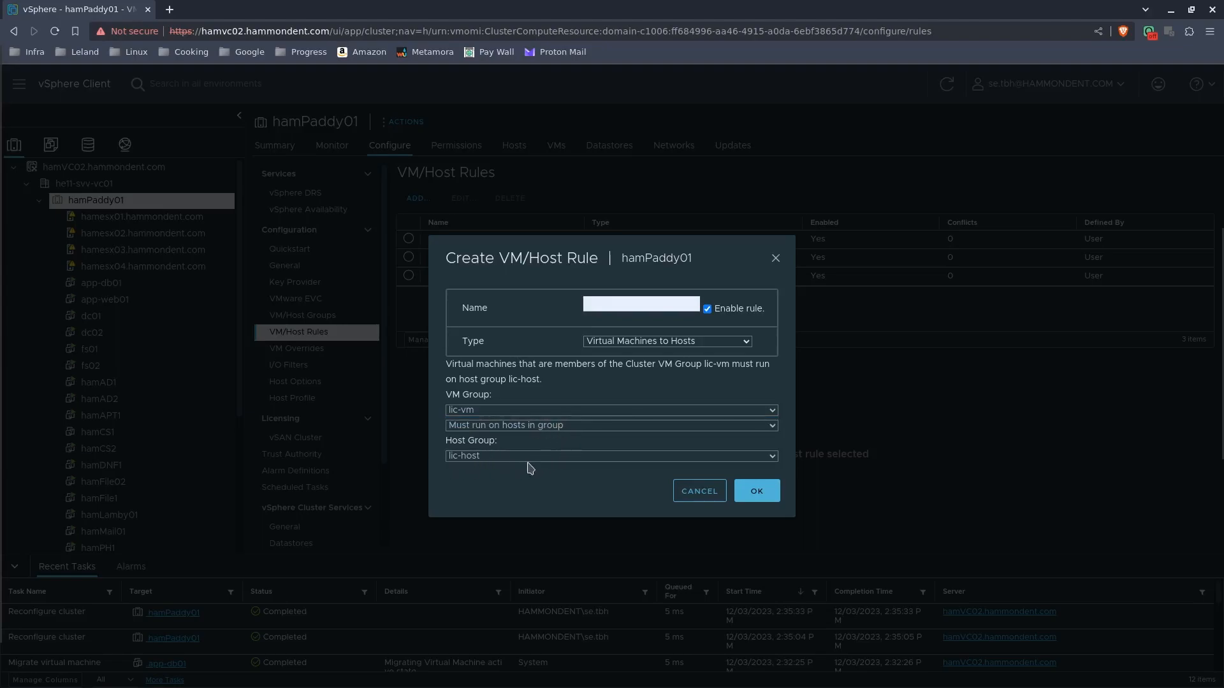
{"action": "left_click", "coordinate": [561, 430]}
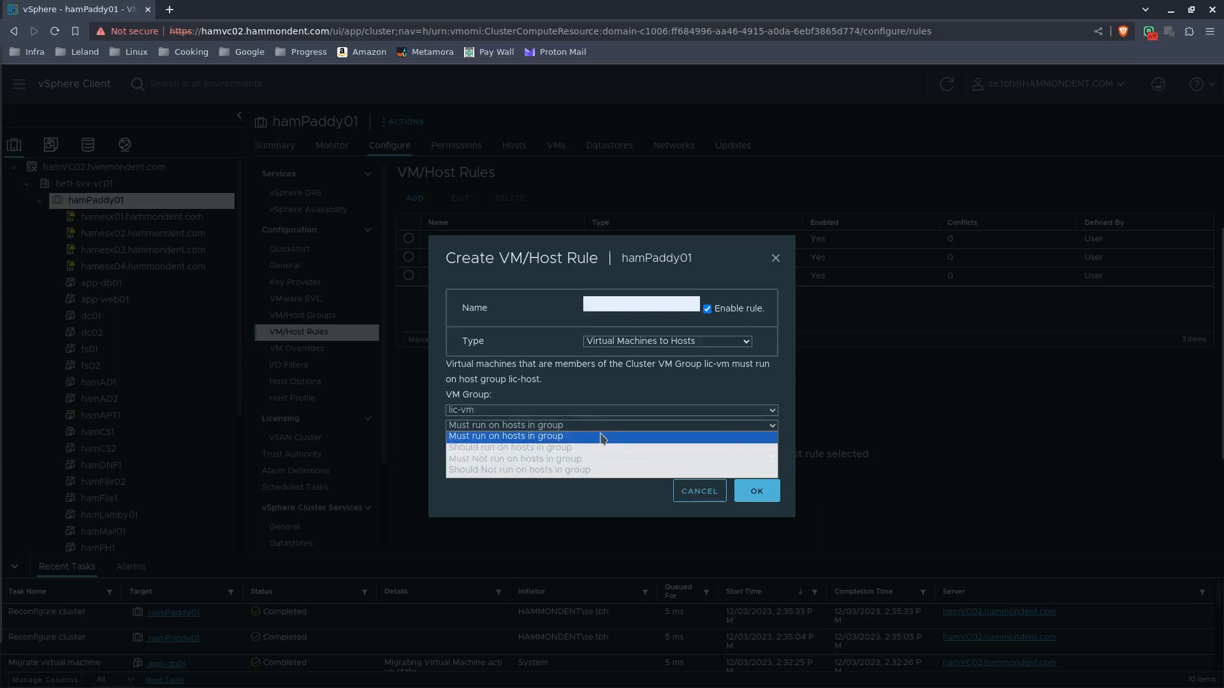
{"action": "left_click", "coordinate": [602, 438]}
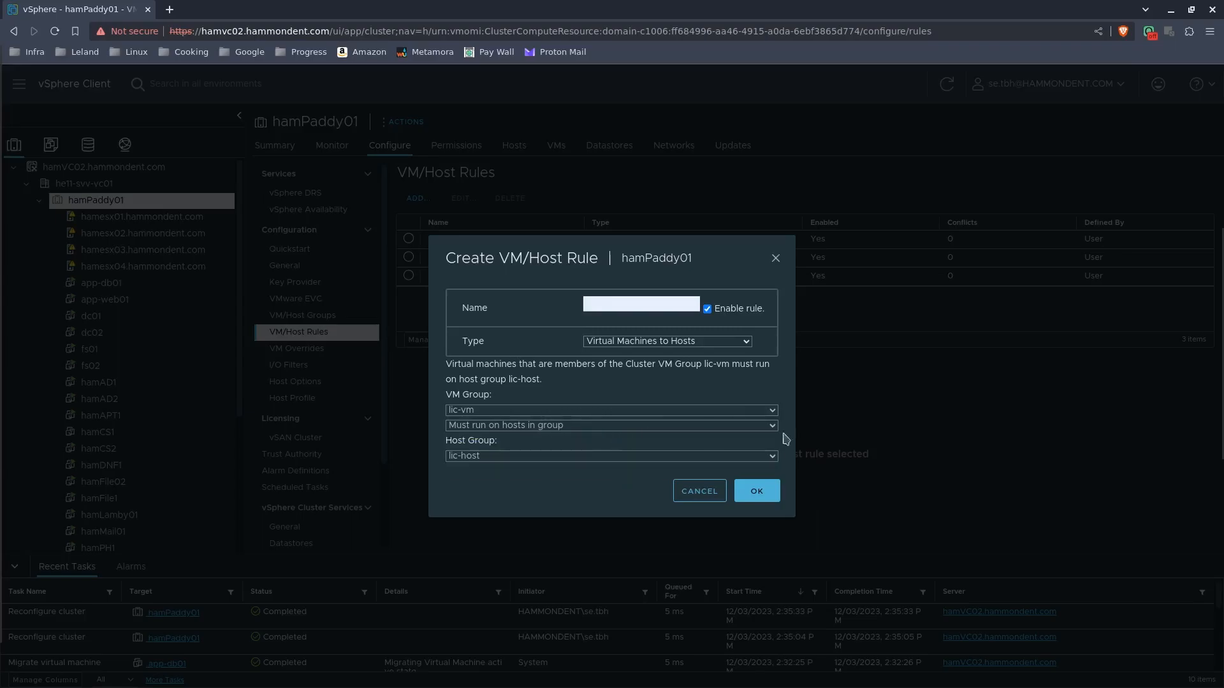
{"action": "left_click", "coordinate": [758, 492]}
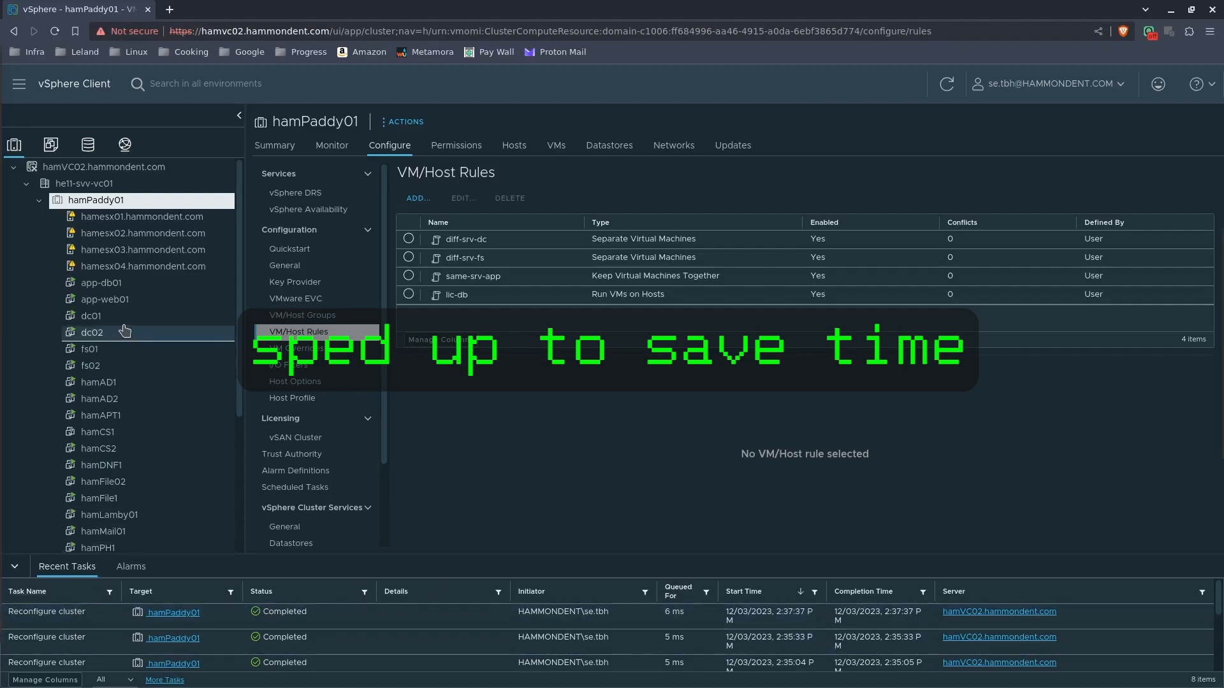
- Check which hosts the virtual machines app-db01 and app-web01 are running on under the lic-db rule
{"action": "left_click", "coordinate": [120, 287]}
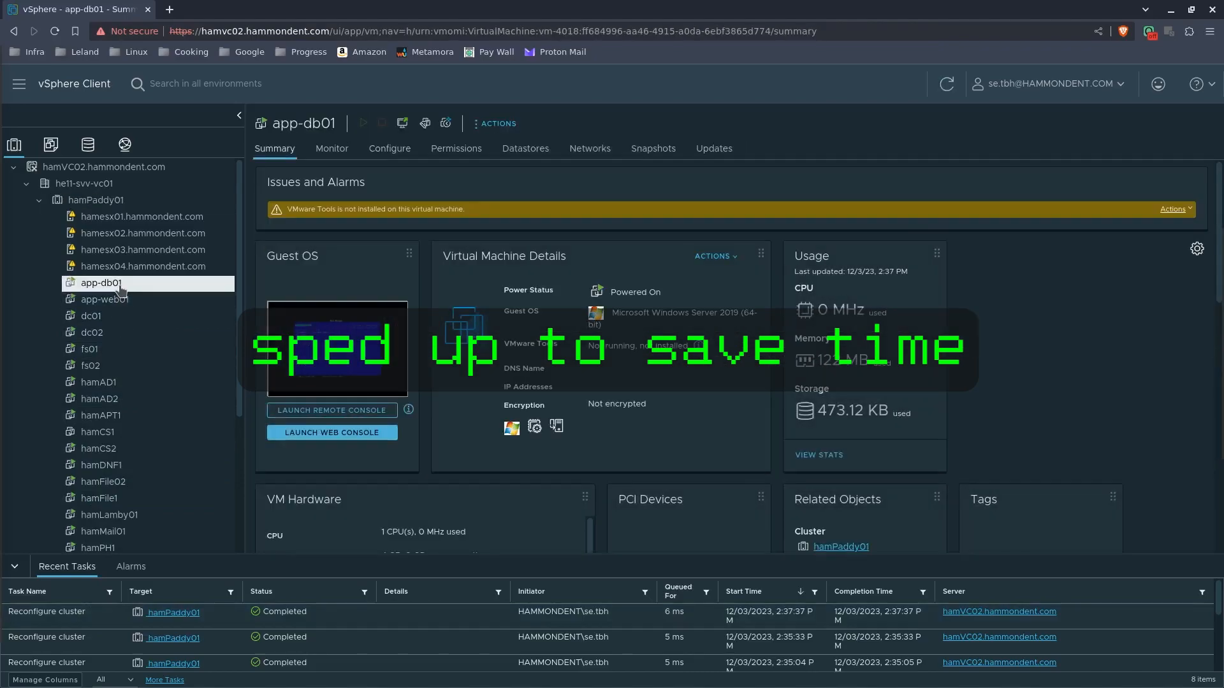
{"action": "scroll", "coordinate": [854, 389], "scroll_direction": "down", "scroll_amount": 3}
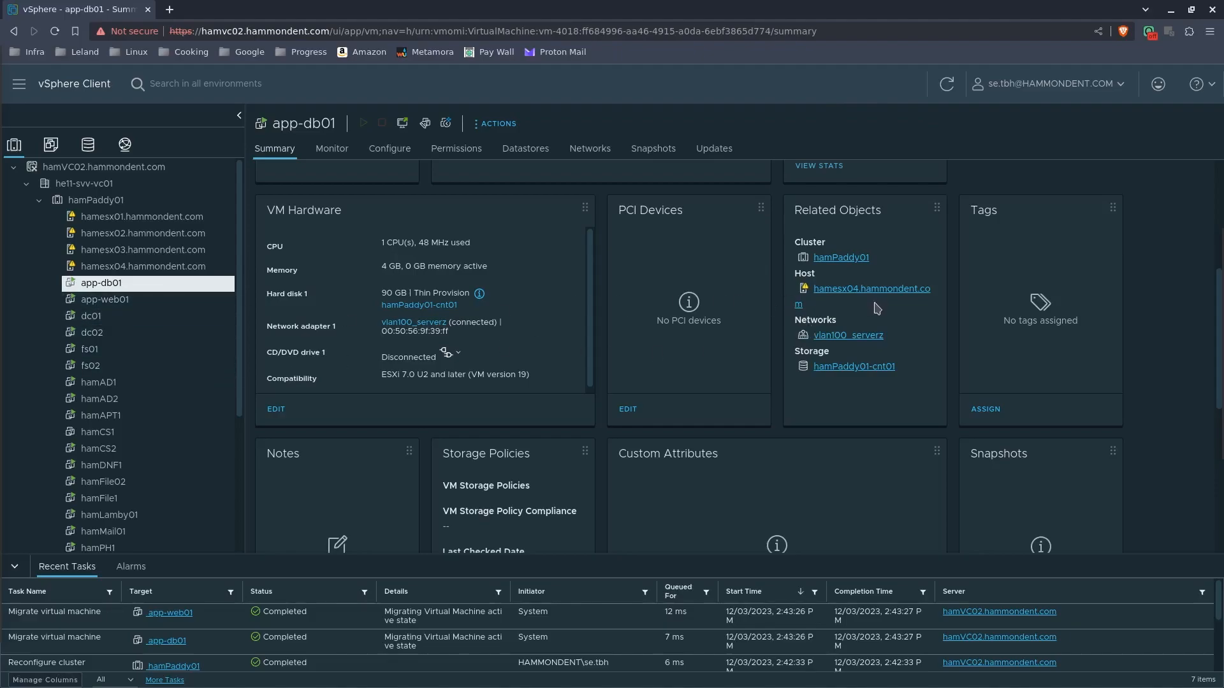
{"action": "left_click", "coordinate": [171, 298]}
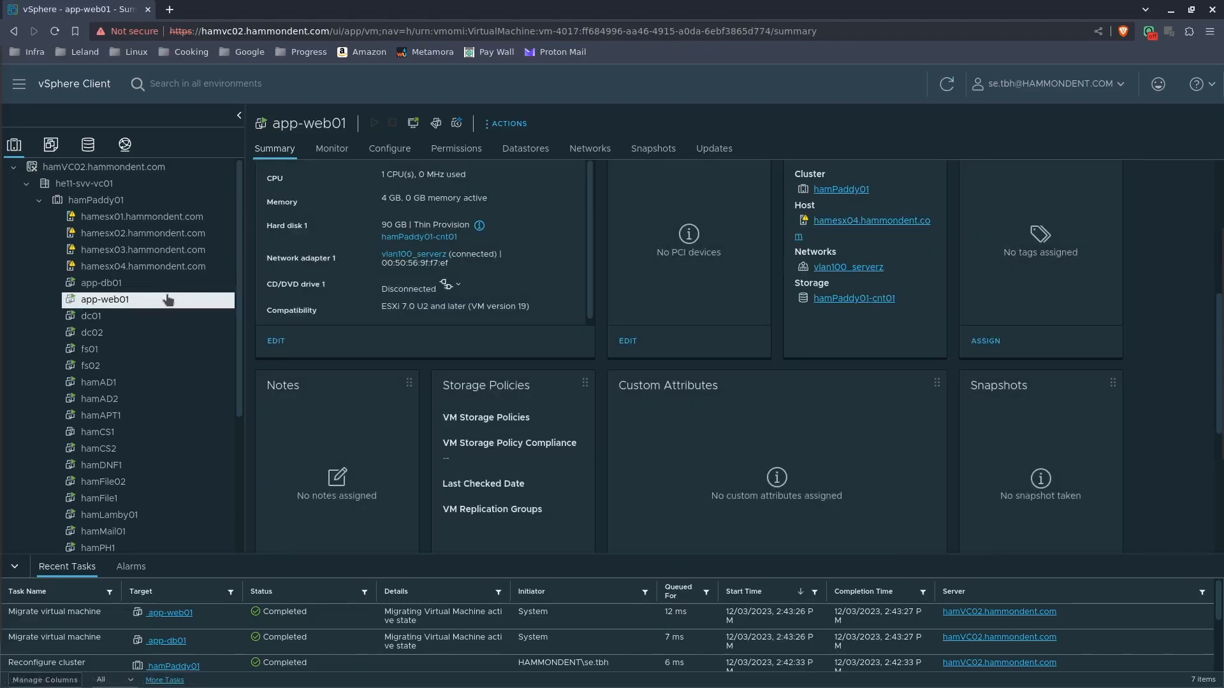